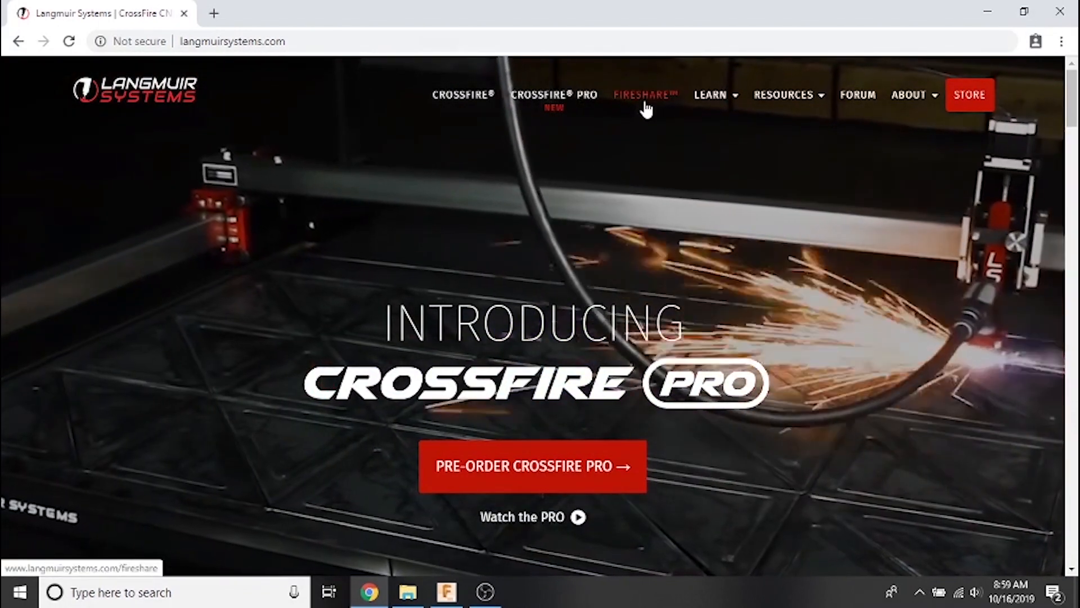
Open the FireShare project library, browse its gallery of projects, and view the page for sharing a project
click(645, 103)
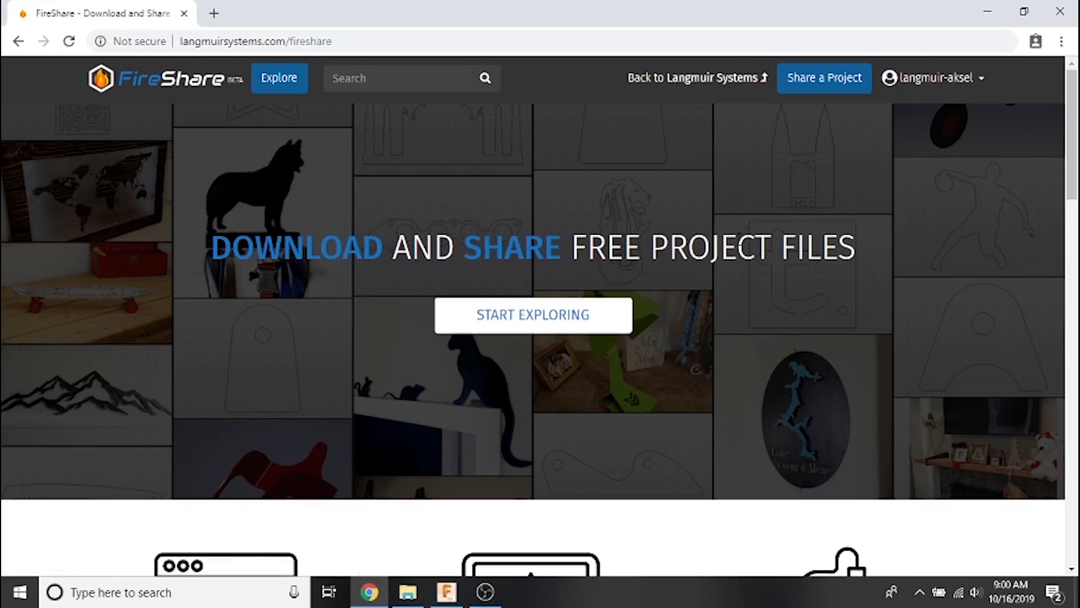
click(598, 313)
scroll(779, 309, down, 10)
scroll(782, 314, down, 10)
scroll(799, 324, up, 6)
scroll(812, 332, up, 6)
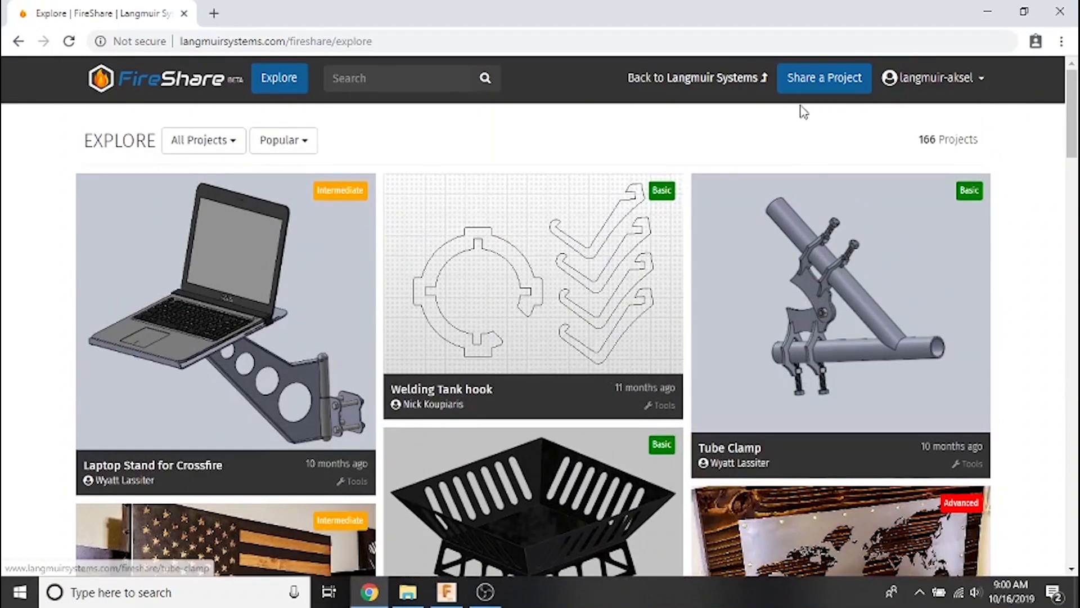
click(814, 85)
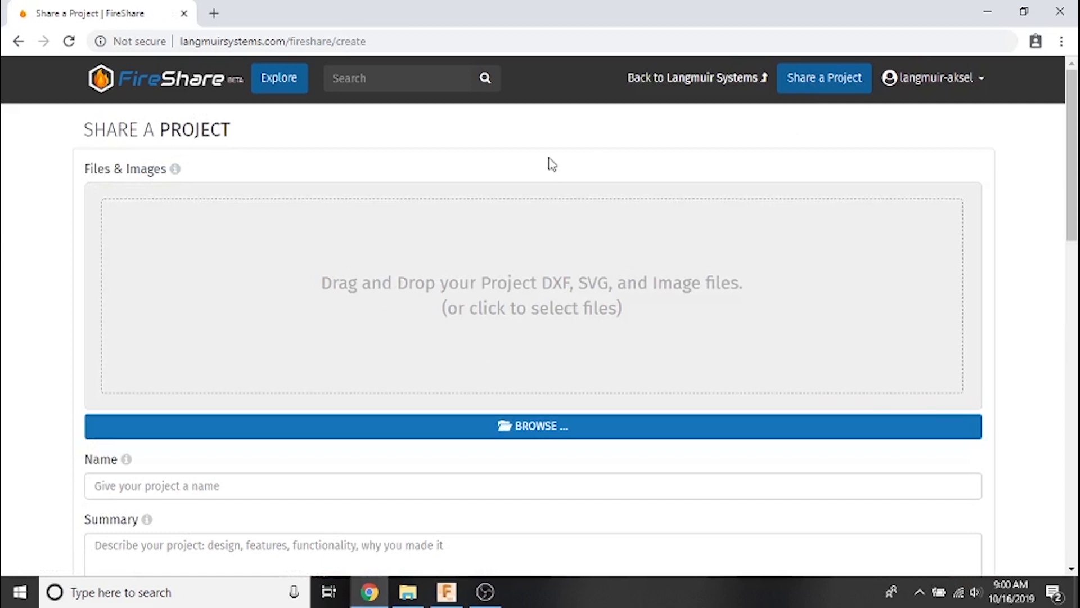
Find the Metal Skateboard project by searching FireShare for "skateboard" and download its project files under the stated license
click(419, 73)
text(skateboard)
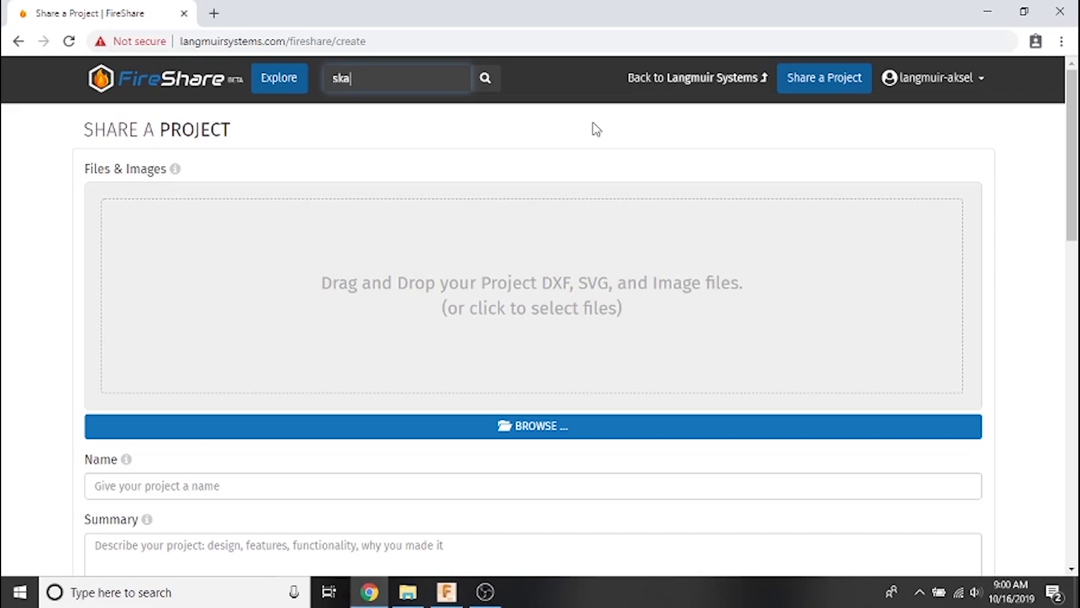
key(Return)
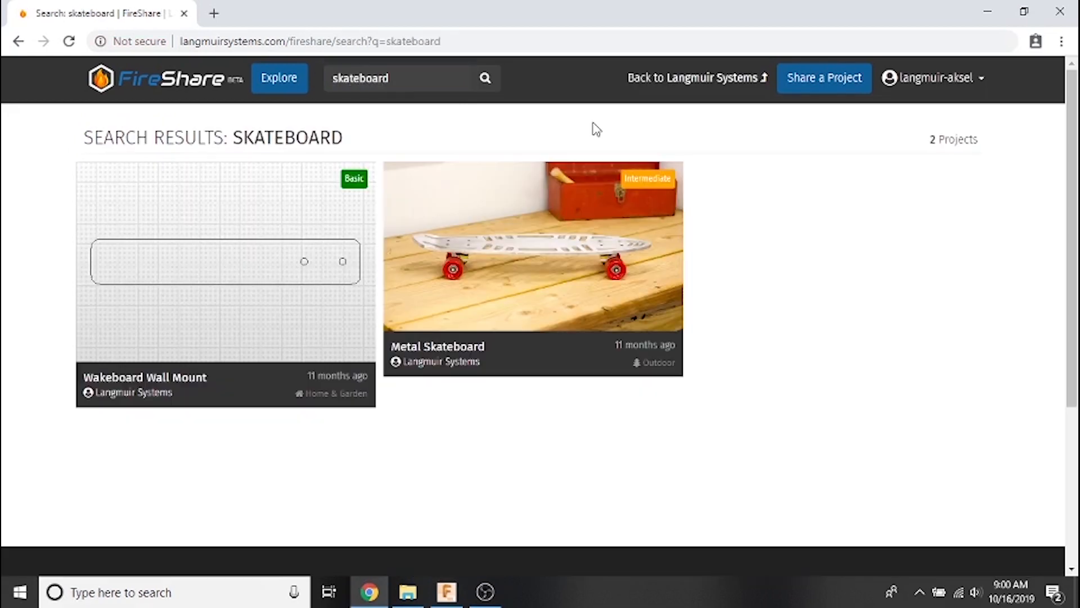
click(653, 281)
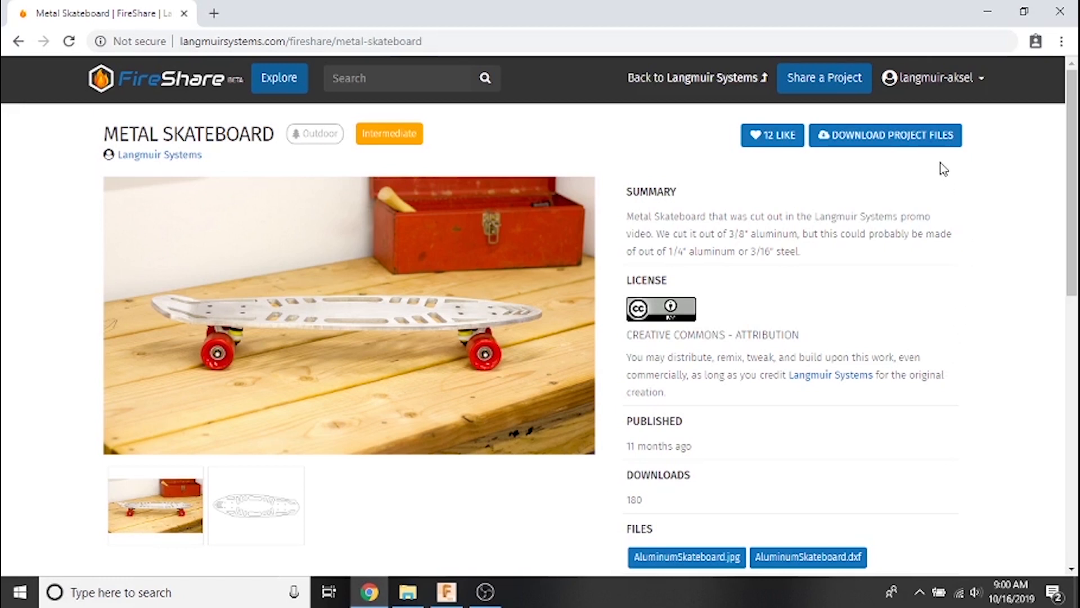
click(921, 148)
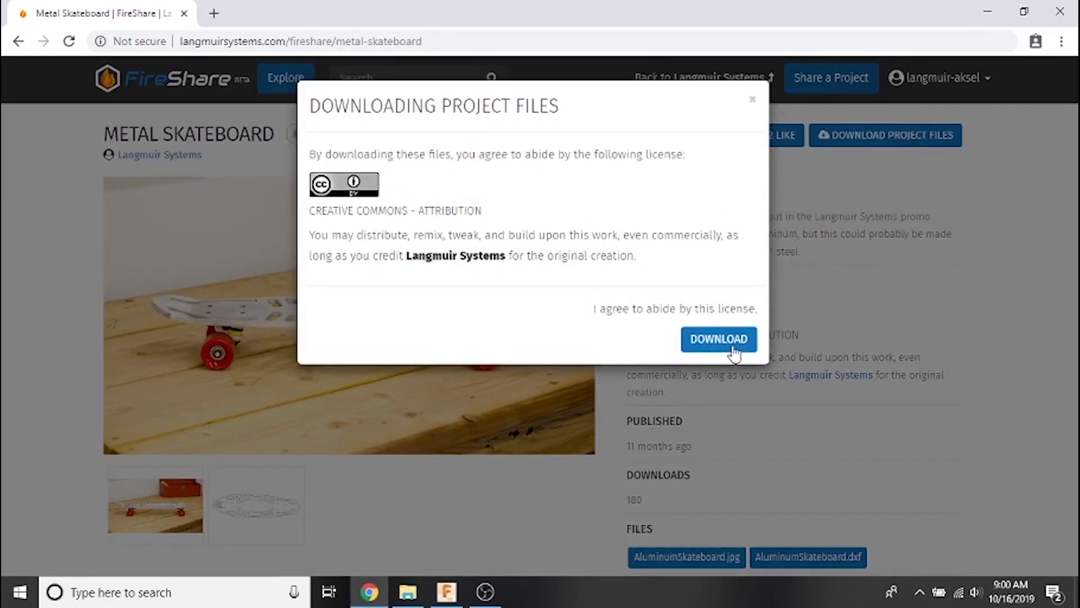
click(733, 350)
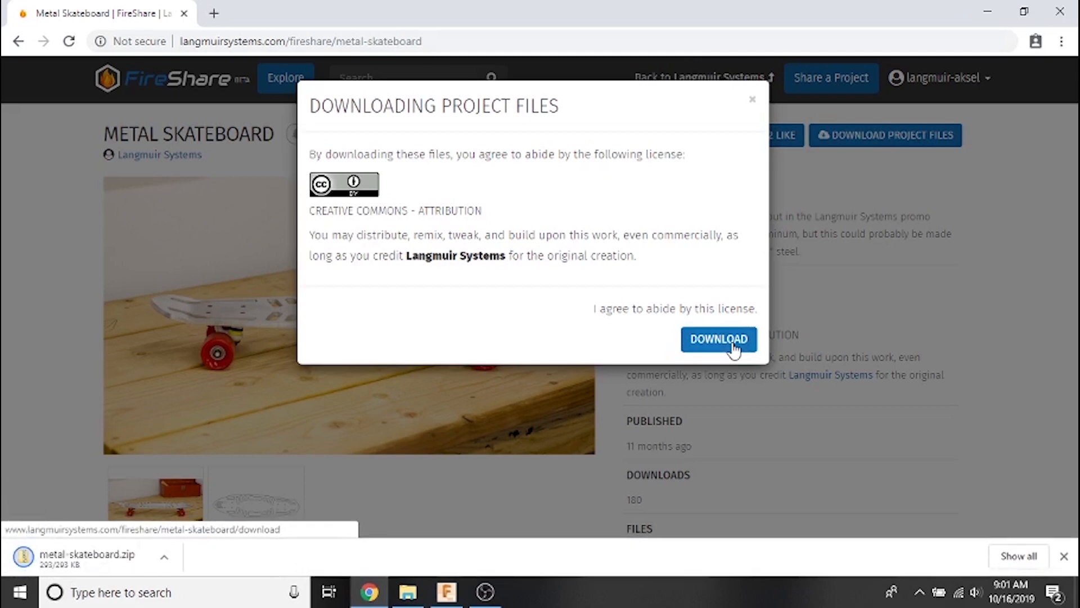
Extract the metal-skateboard archive within the Downloads folder and delete the original zip file
mouse_move(408, 591)
click(414, 545)
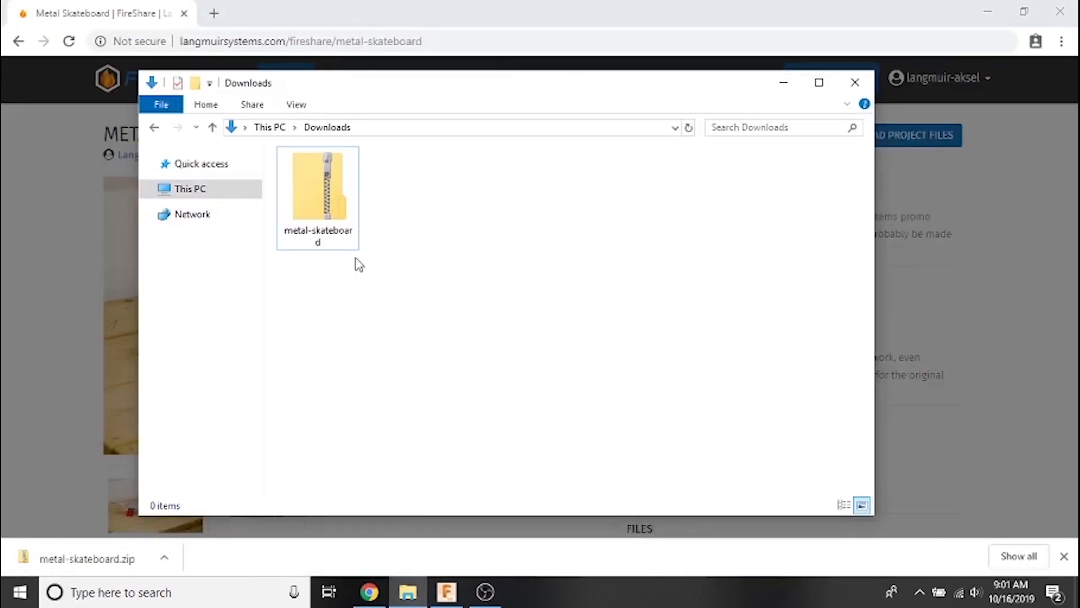
right_click(320, 195)
click(332, 245)
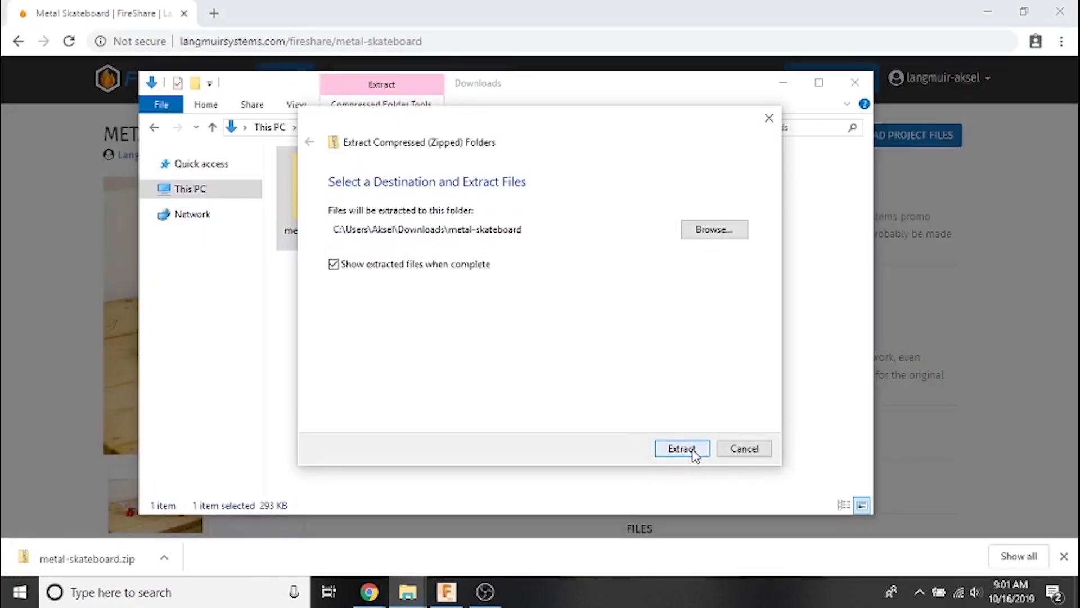
click(693, 450)
click(991, 54)
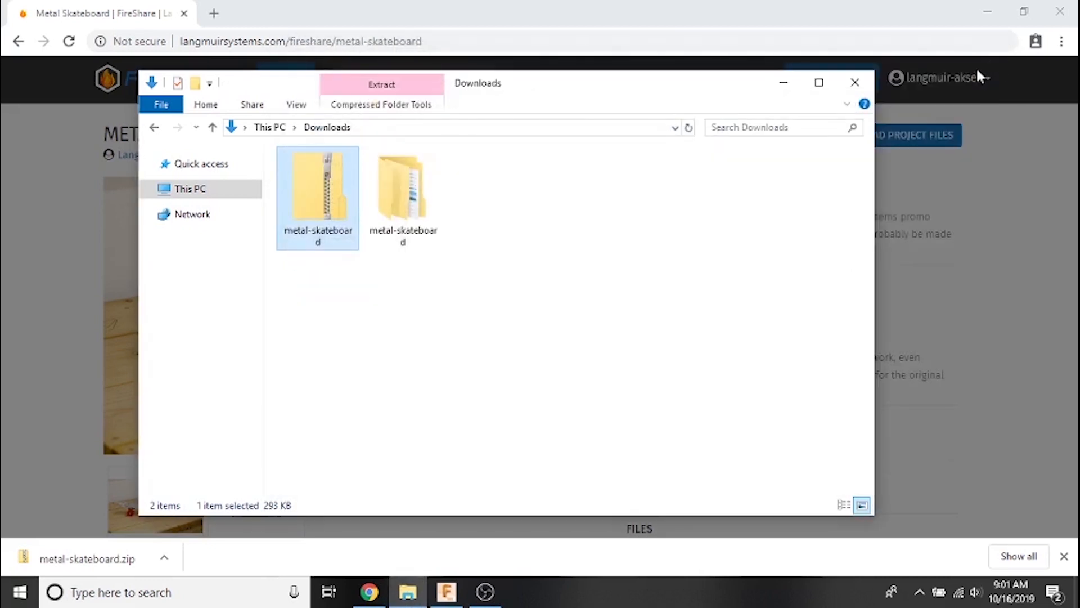
right_click(307, 197)
click(392, 464)
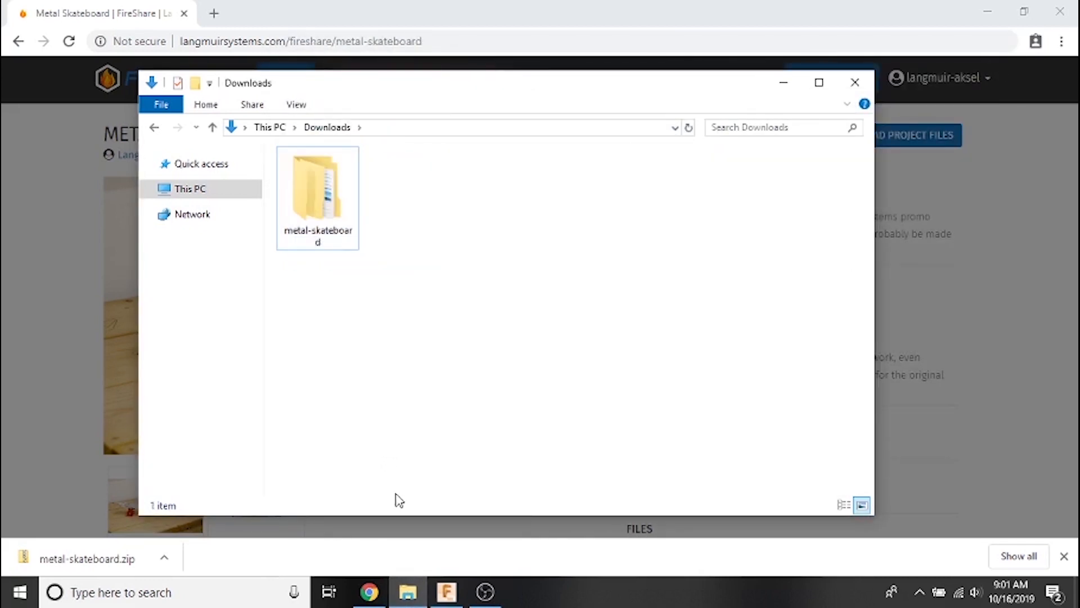
Switch to Fusion 360 and start a sketch on the front plane of the empty design
click(446, 591)
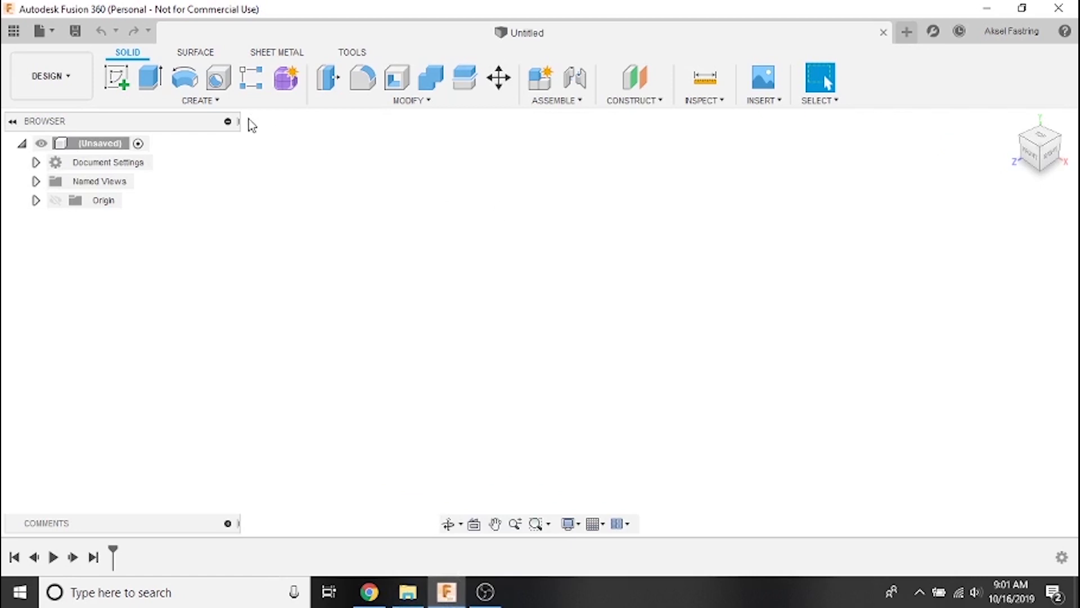
click(117, 78)
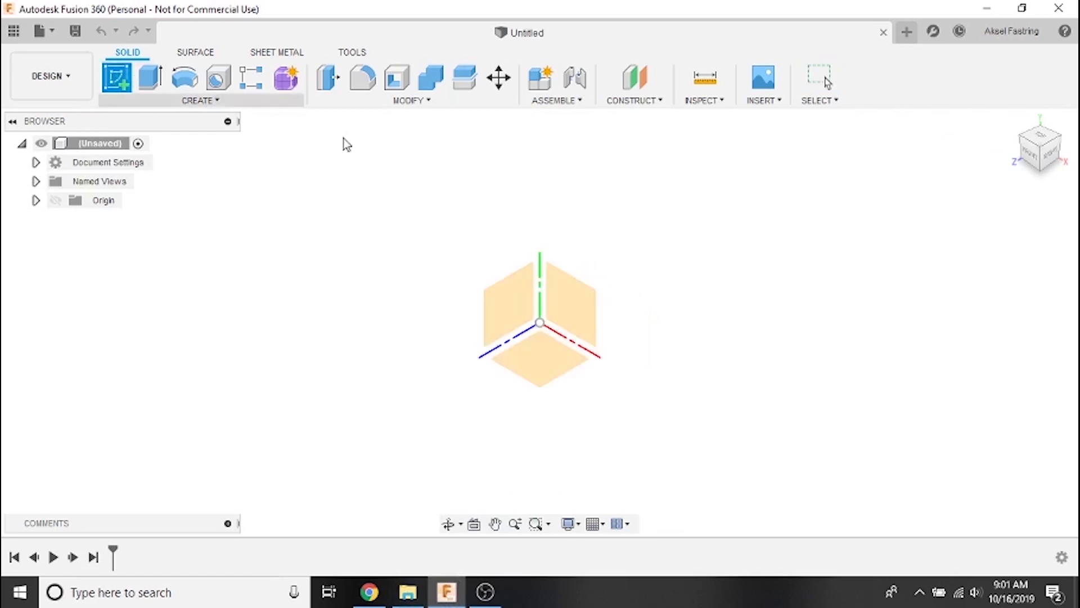
click(574, 311)
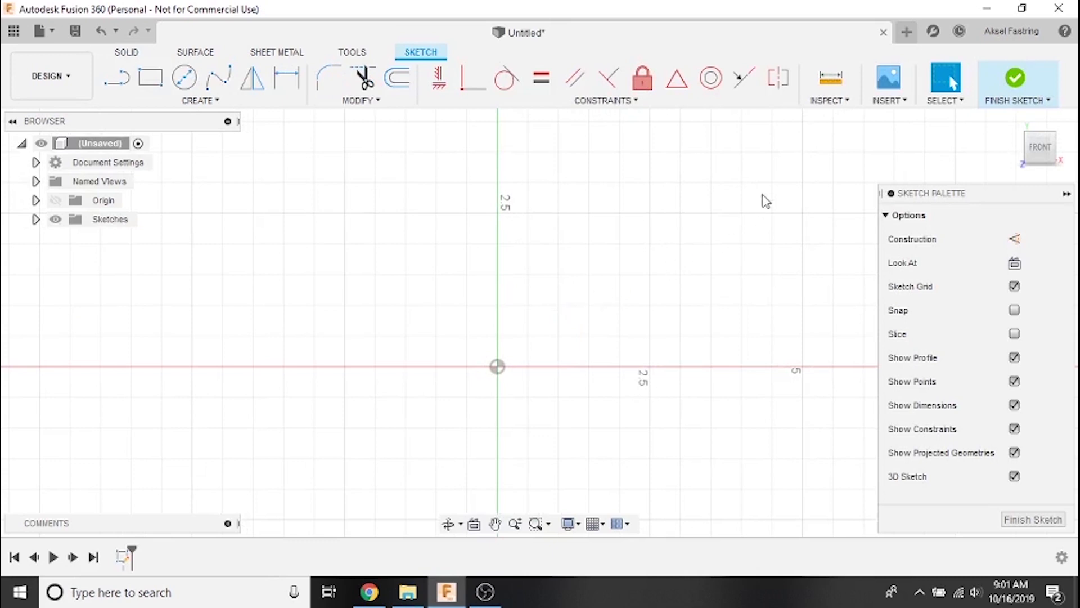
Insert AluminumSkateboard.dxf into the sketch in inches, using the Single Sketch insert mode
click(888, 102)
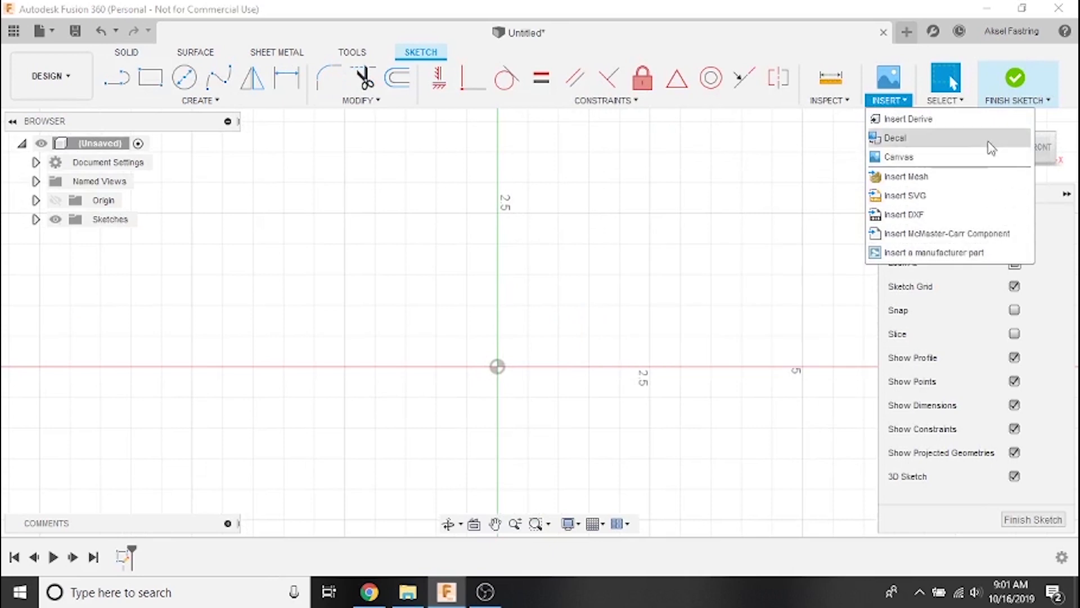
click(998, 220)
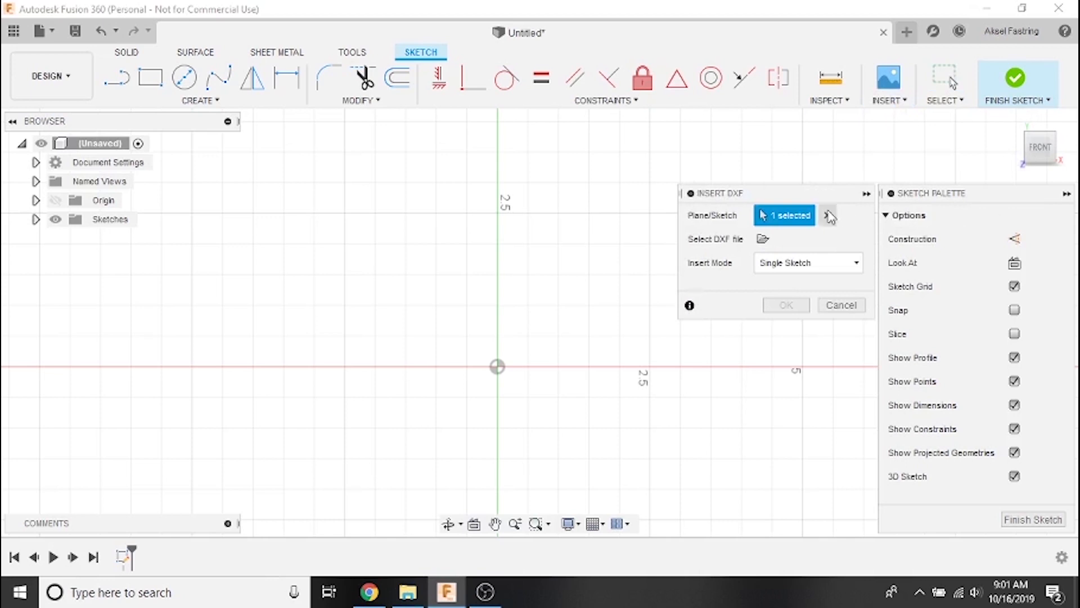
click(764, 239)
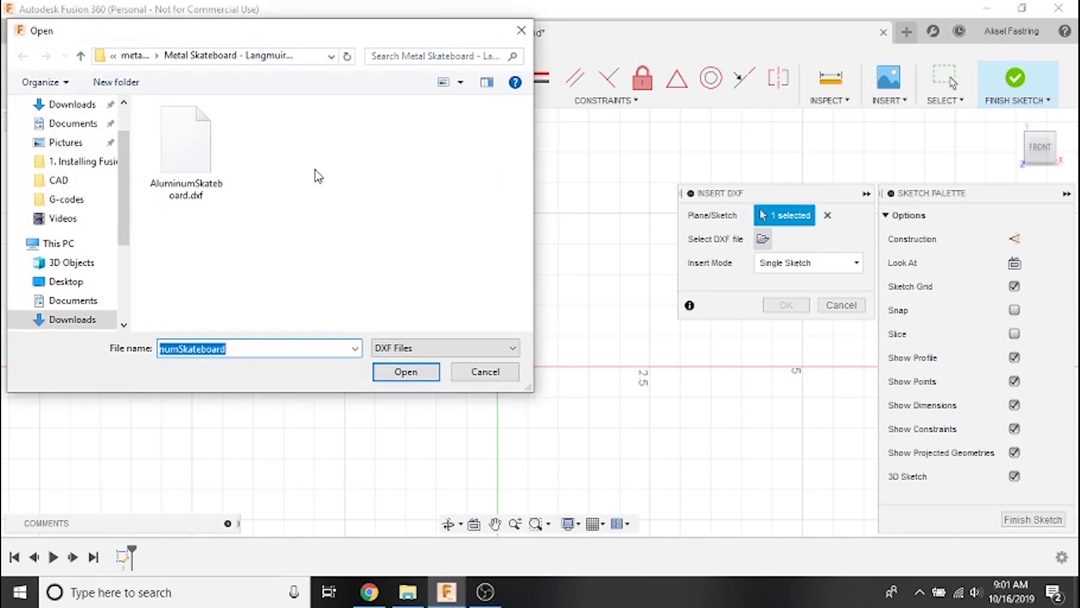
click(210, 151)
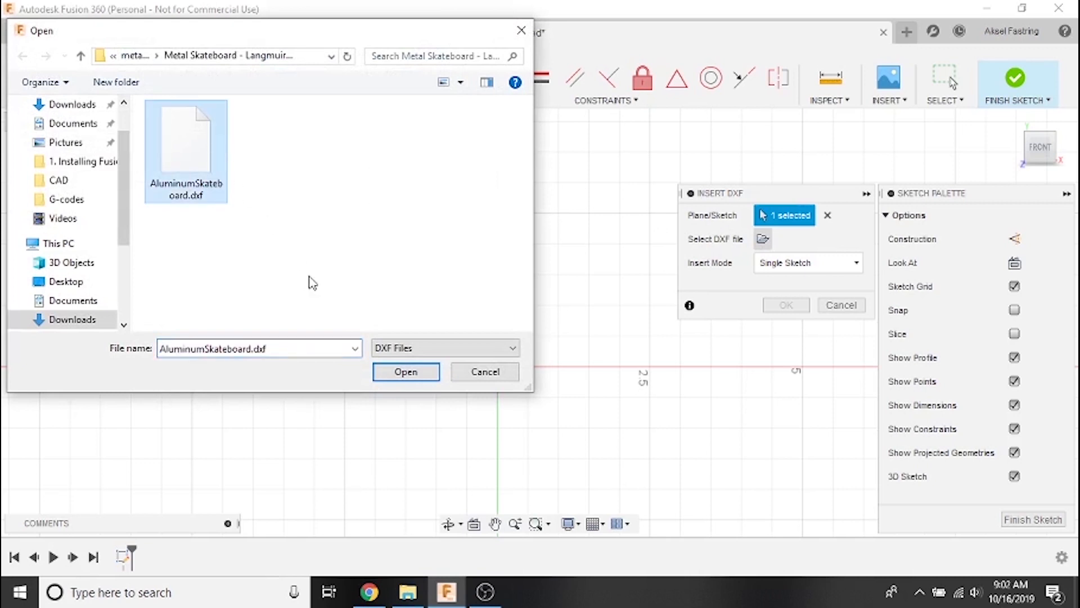
click(421, 374)
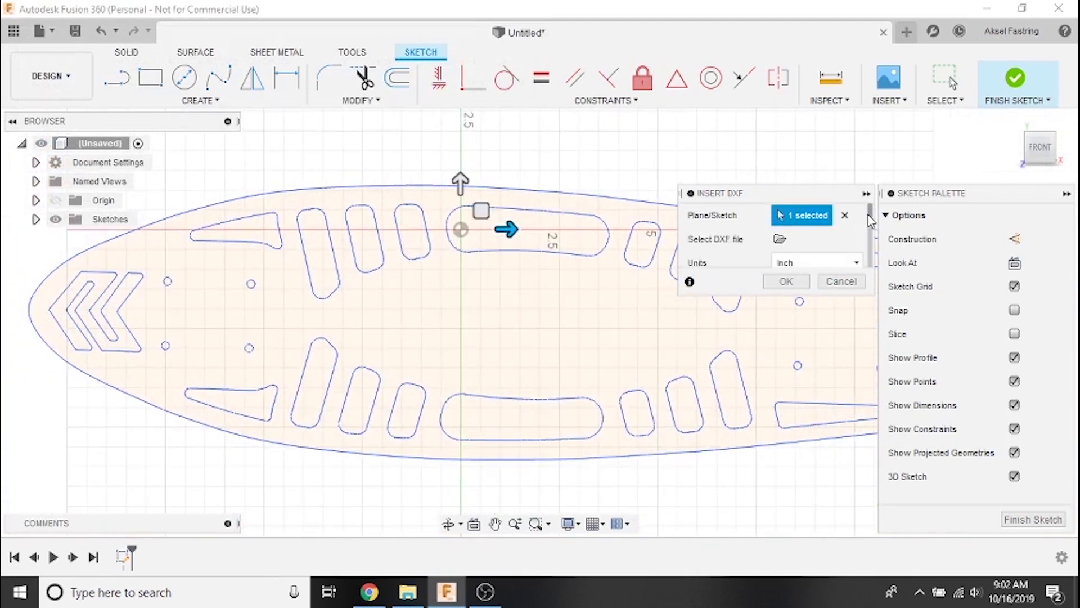
scroll(871, 222, down, 2)
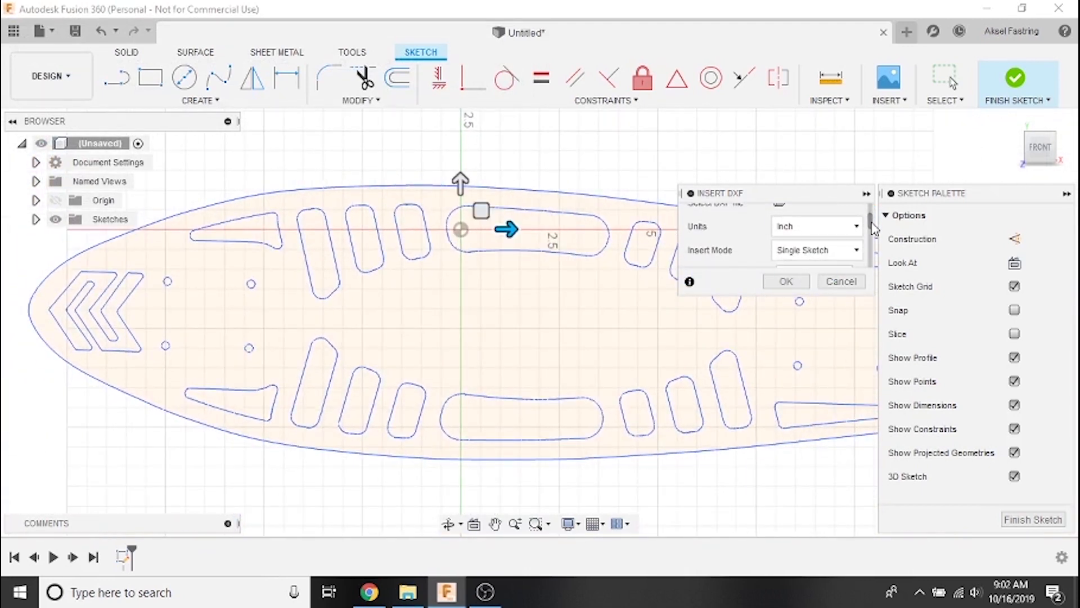
drag(874, 227, 880, 272)
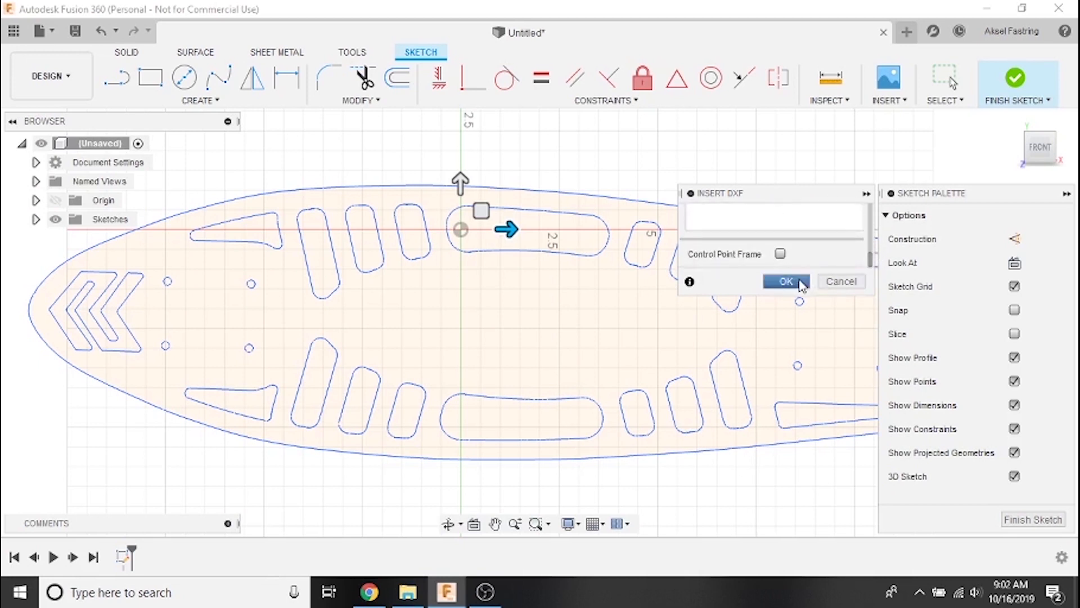
click(786, 282)
scroll(822, 260, down, 3)
middle_drag(822, 261, 646, 272)
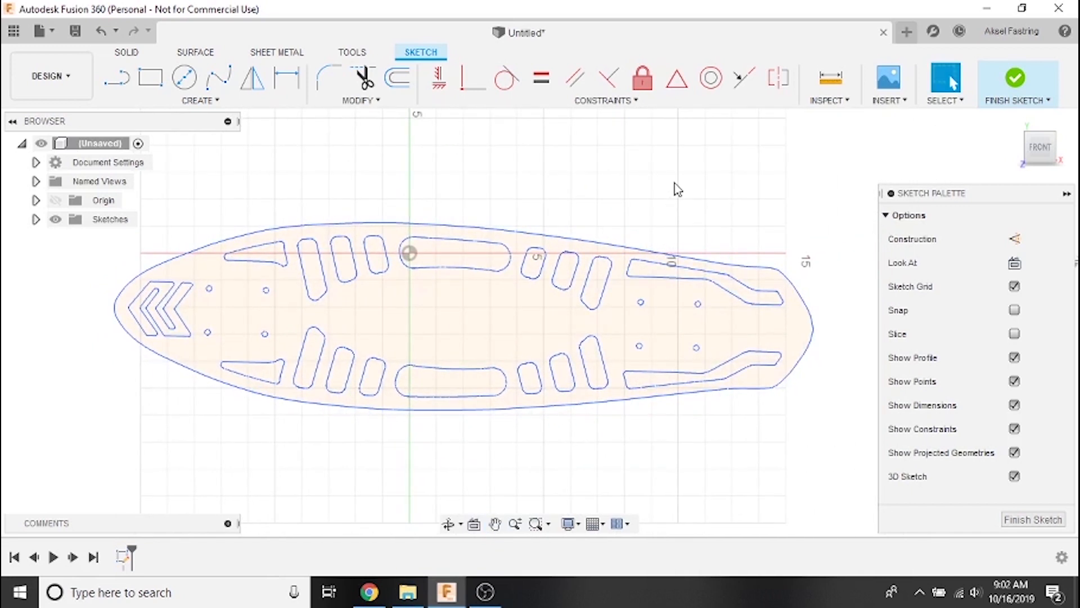
Create a second new design and start a sketch on its front plane
click(909, 32)
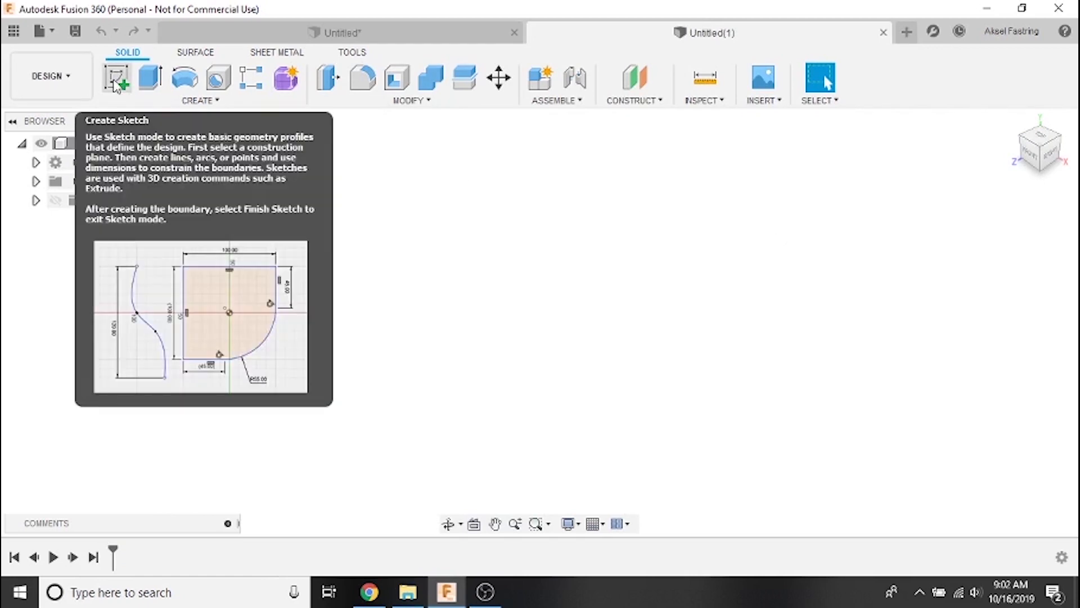
click(116, 77)
click(578, 304)
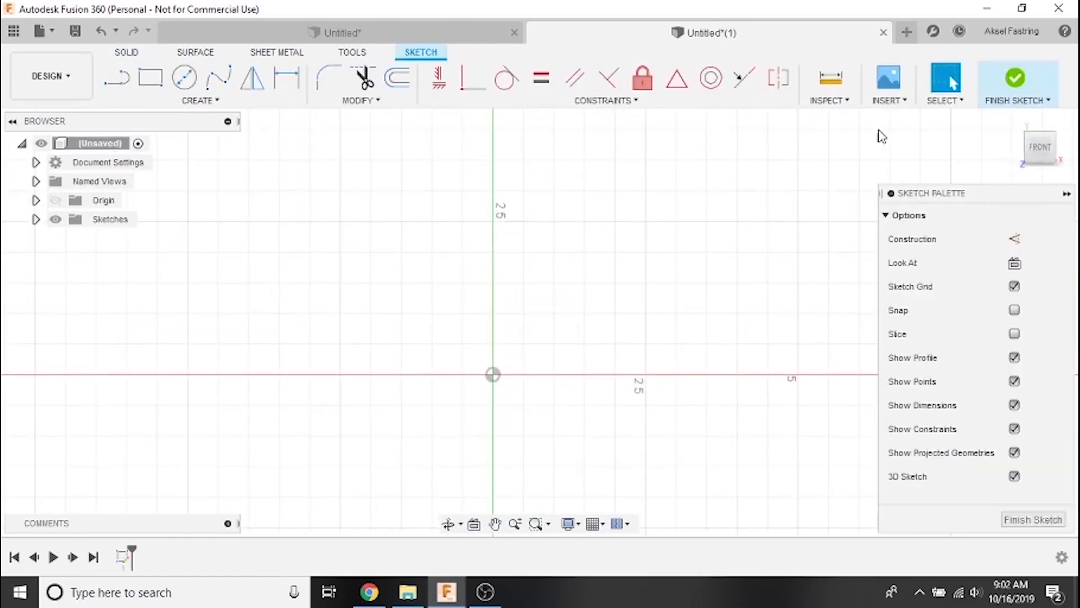
Insert the template image from the Desktop as a canvas on the front plane
click(895, 103)
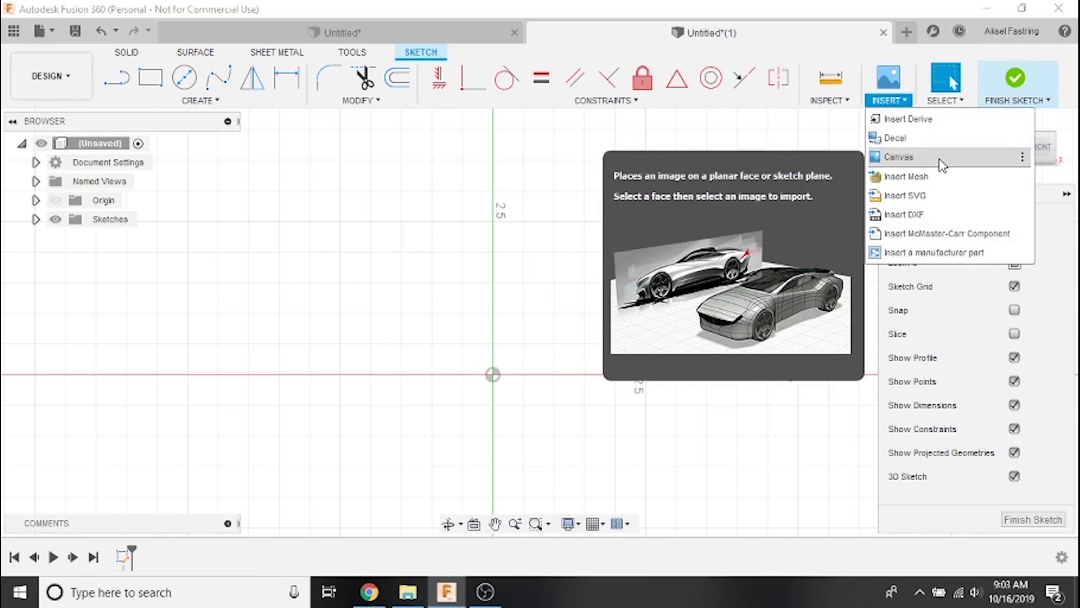
click(943, 164)
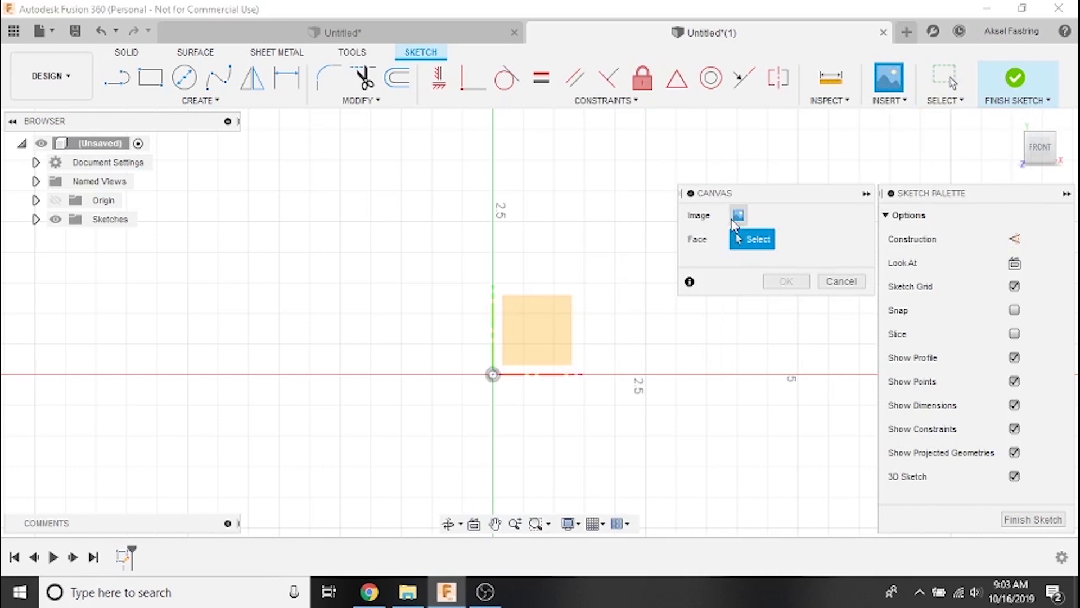
click(738, 217)
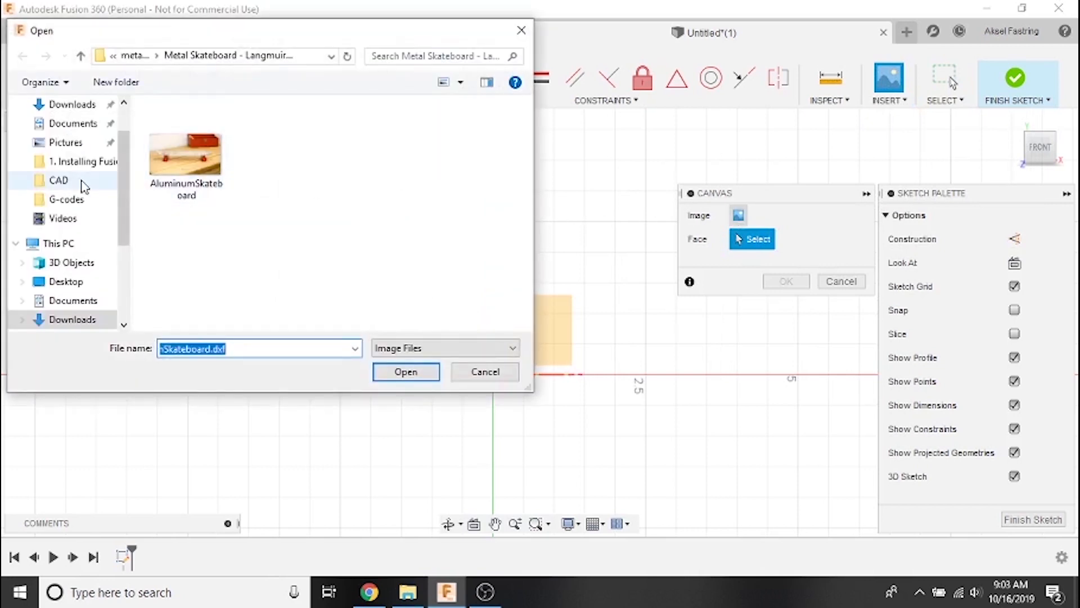
scroll(79, 186, up, 1)
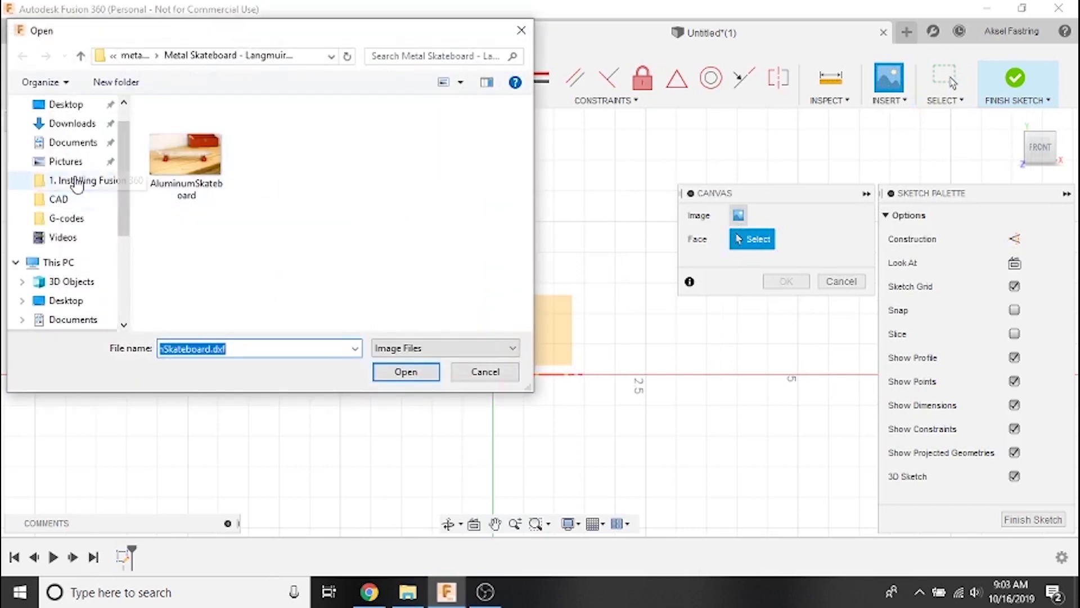
click(76, 107)
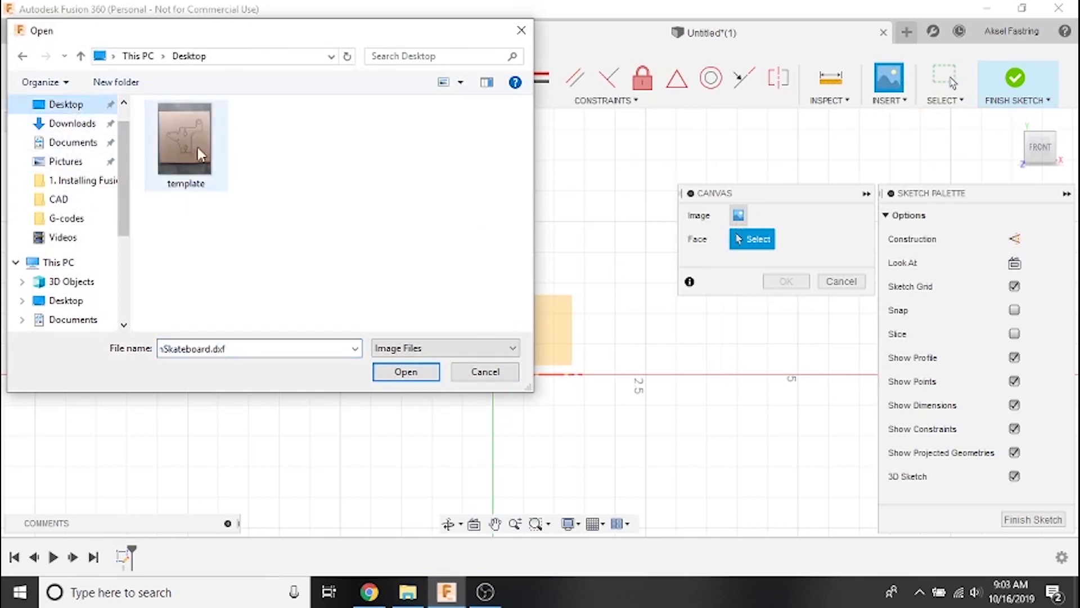
click(201, 150)
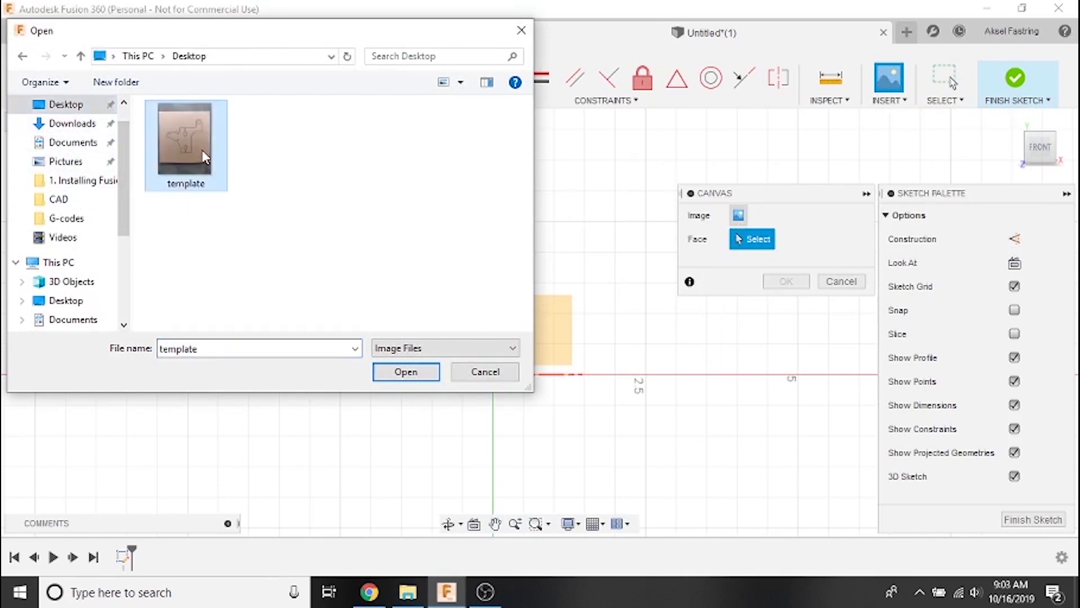
click(405, 372)
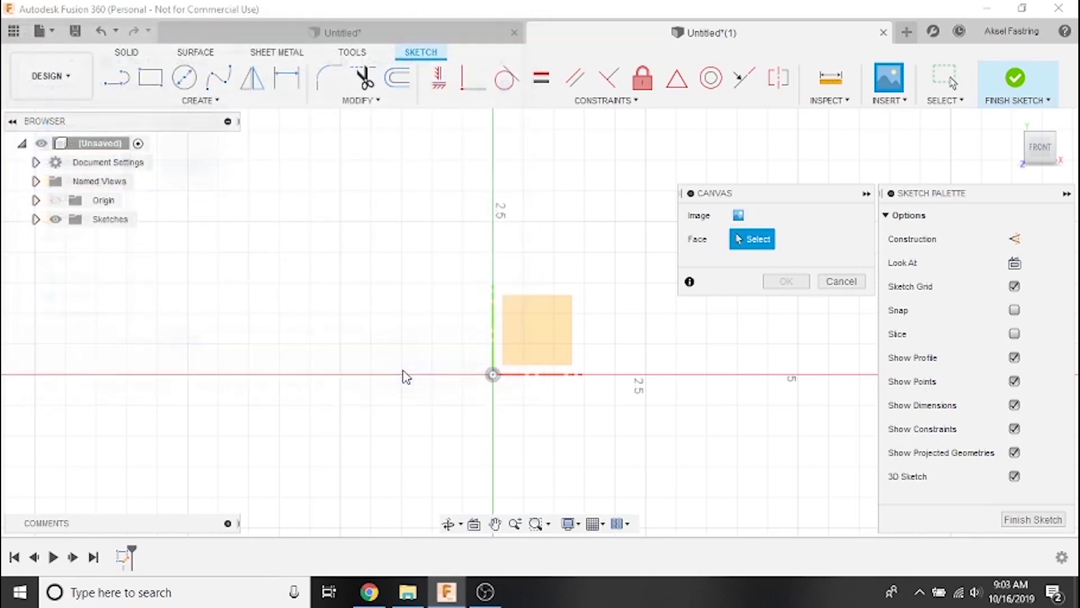
click(546, 320)
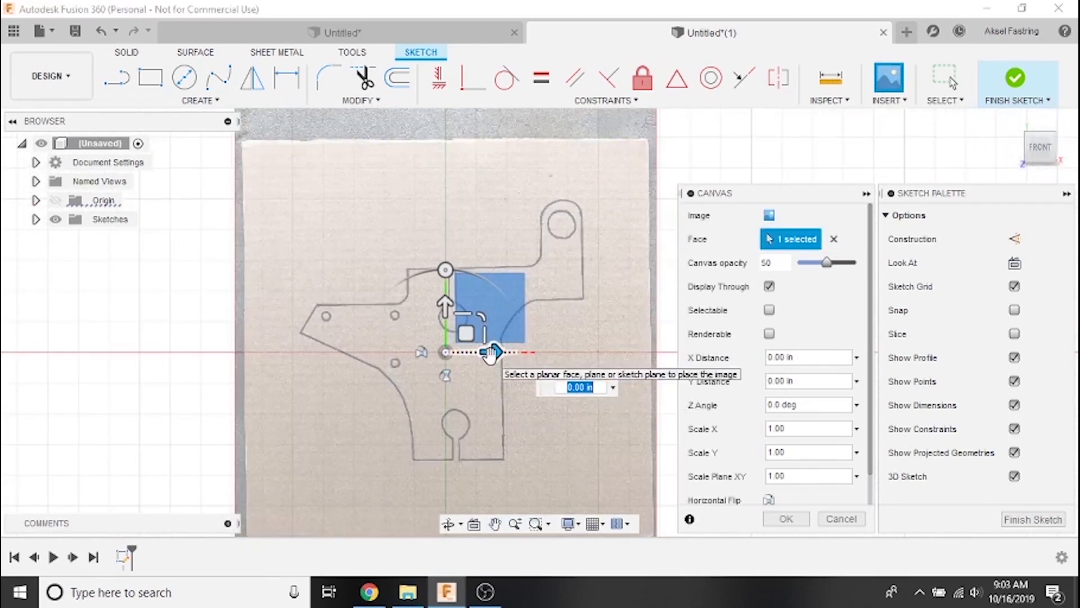
Move the template canvas right and up, with a Y distance of about 0.20 in, placing the origin near the image's lower-left corner
drag(491, 352, 669, 354)
drag(629, 309, 628, 177)
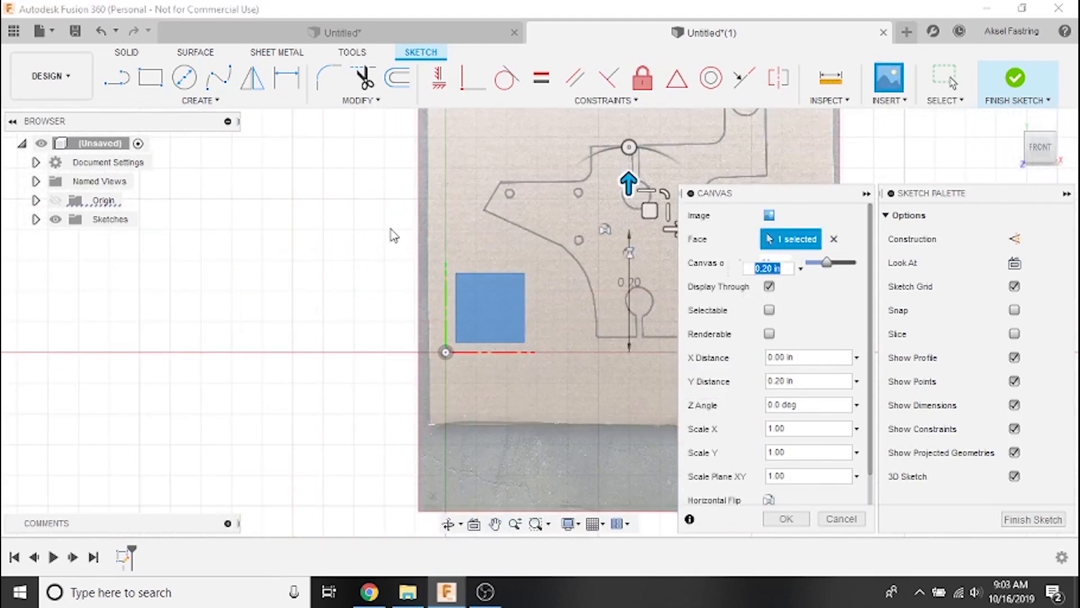
middle_drag(365, 229, 126, 350)
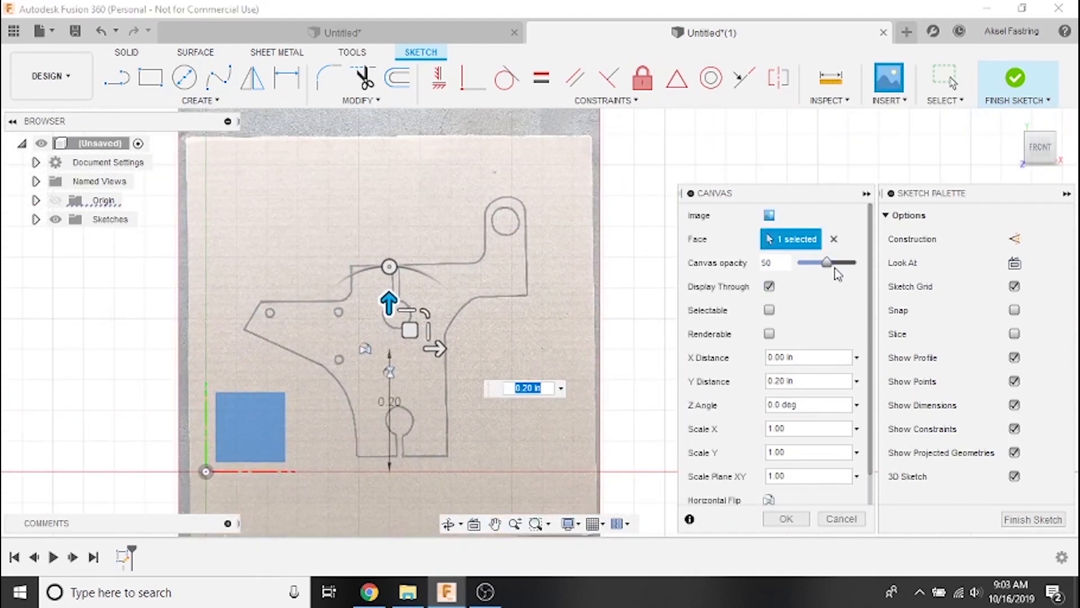
Reduce the template canvas opacity to 32
mouse_move(830, 270)
mouse_down()
mouse_move(870, 280)
mouse_move(847, 271)
mouse_move(803, 282)
mouse_move(830, 283)
mouse_move(816, 280)
mouse_up()
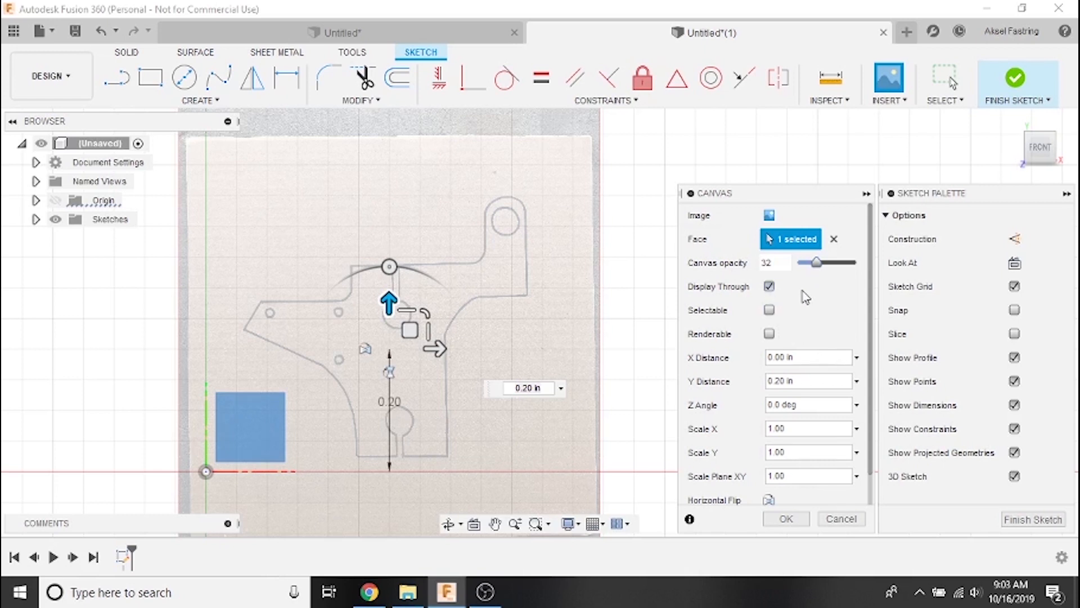
Try the horizontal and vertical flips on the template canvas, reverting each one
scroll(801, 310, down, 1)
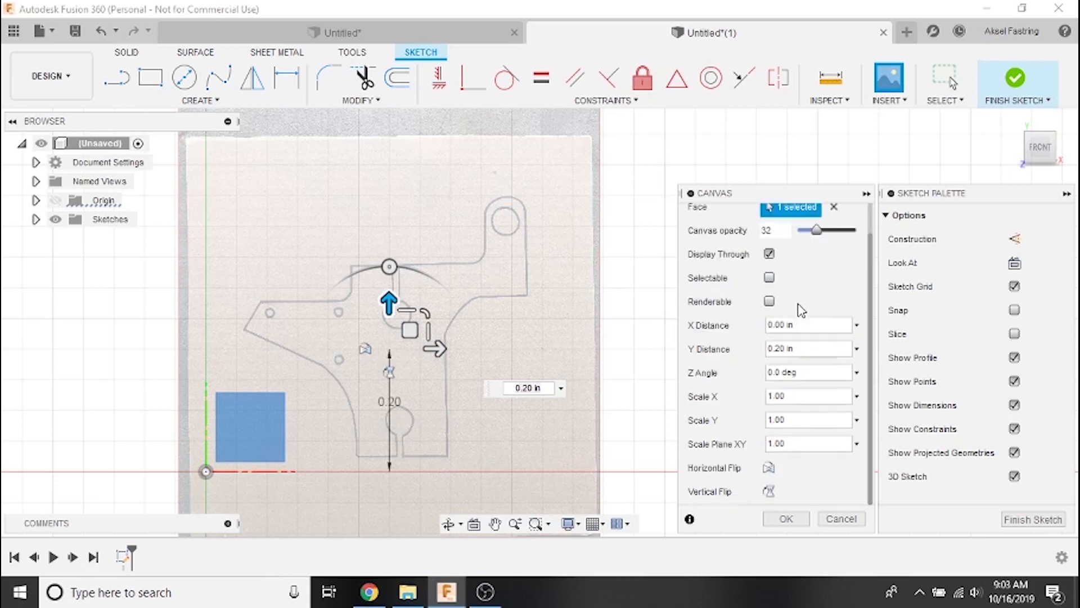
click(768, 471)
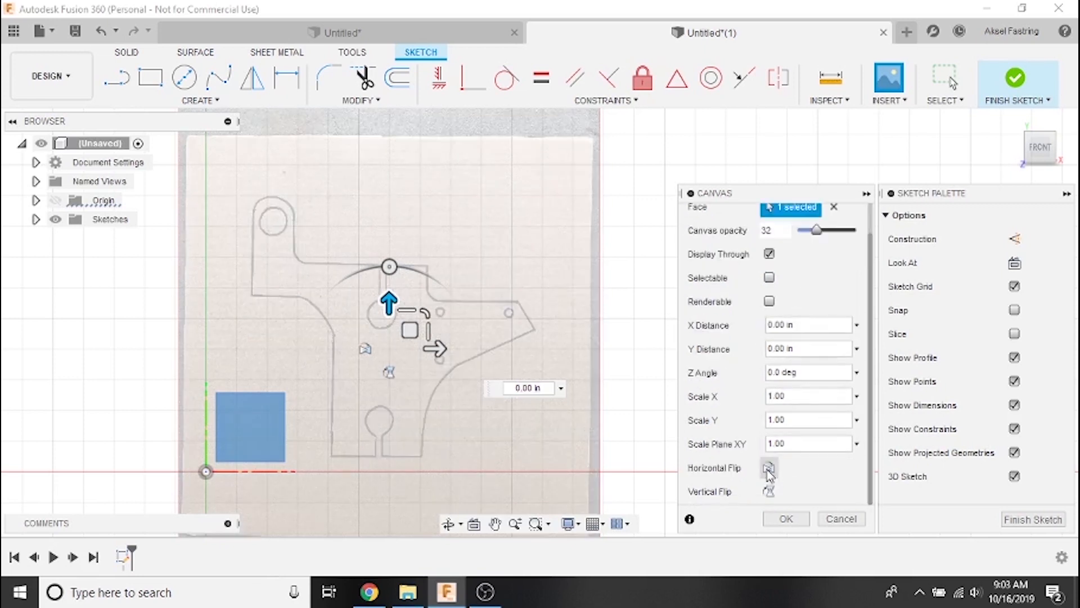
click(769, 471)
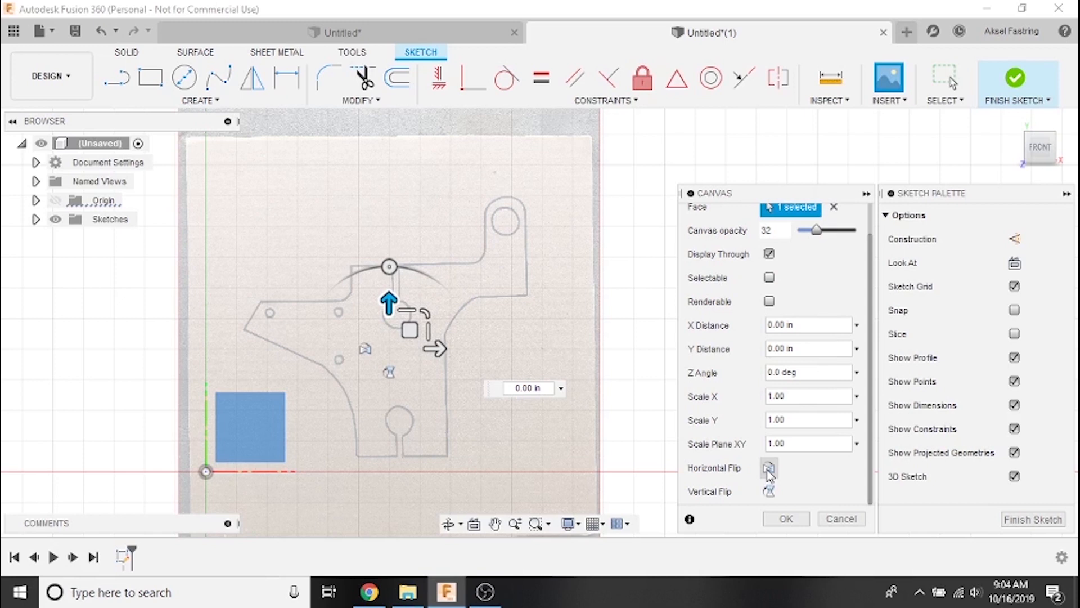
click(768, 491)
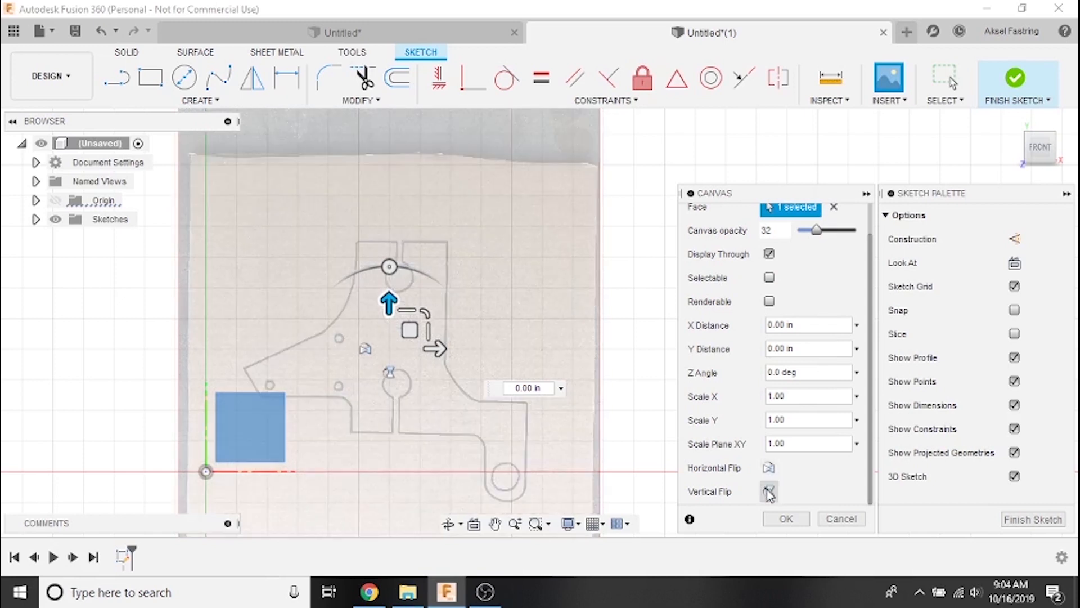
click(769, 492)
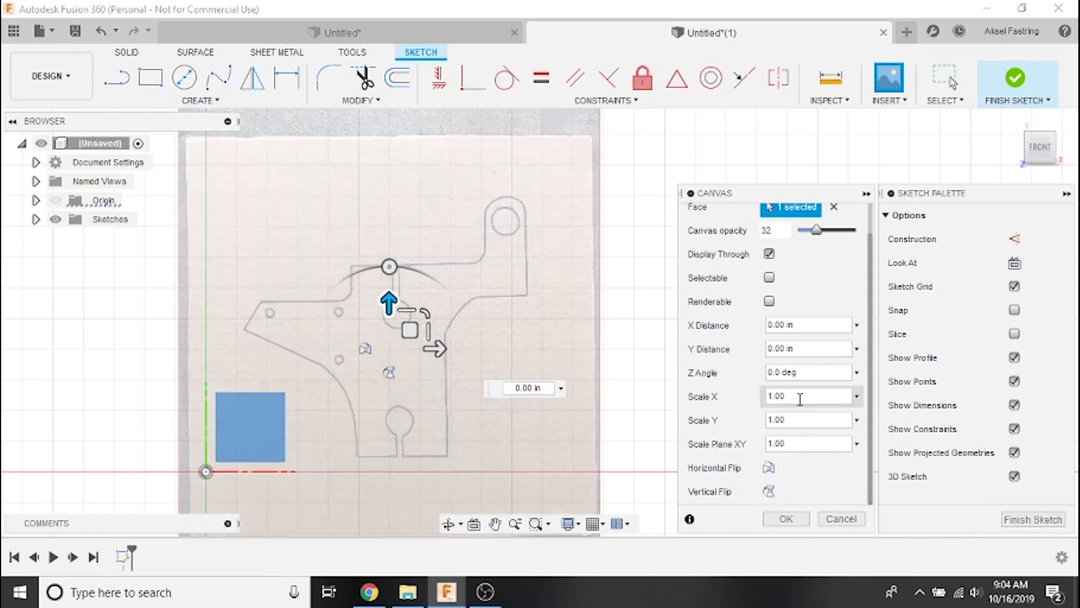
Accept the canvas and calibrate the template by setting the width of the upright arm below its circular hole to 1.5 in
click(787, 519)
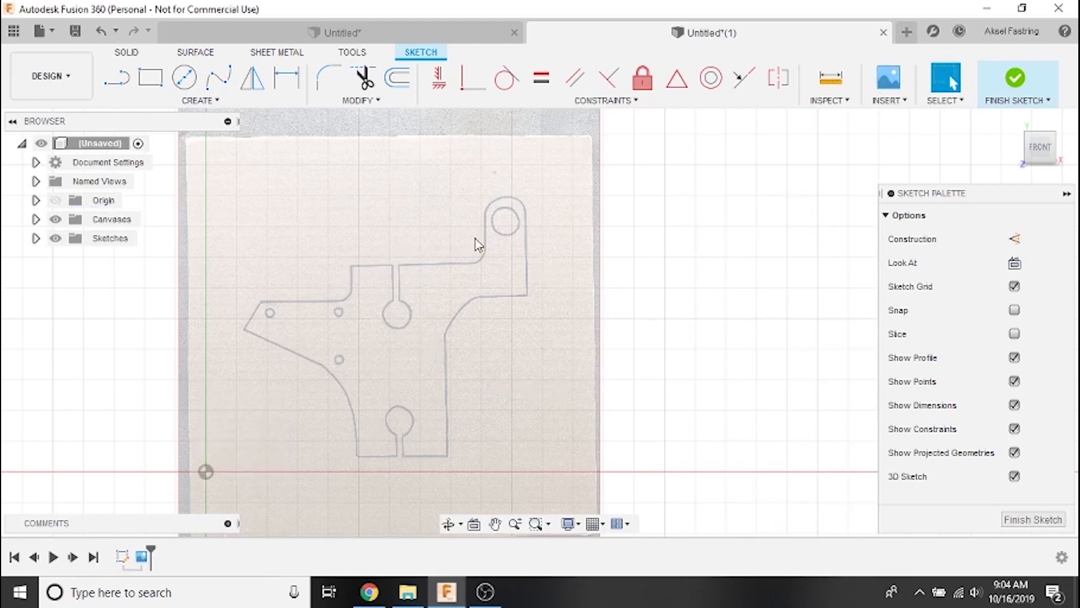
scroll(512, 253, up, 8)
mouse_move(508, 232)
middle_down()
mouse_move(523, 261)
mouse_move(509, 272)
middle_up()
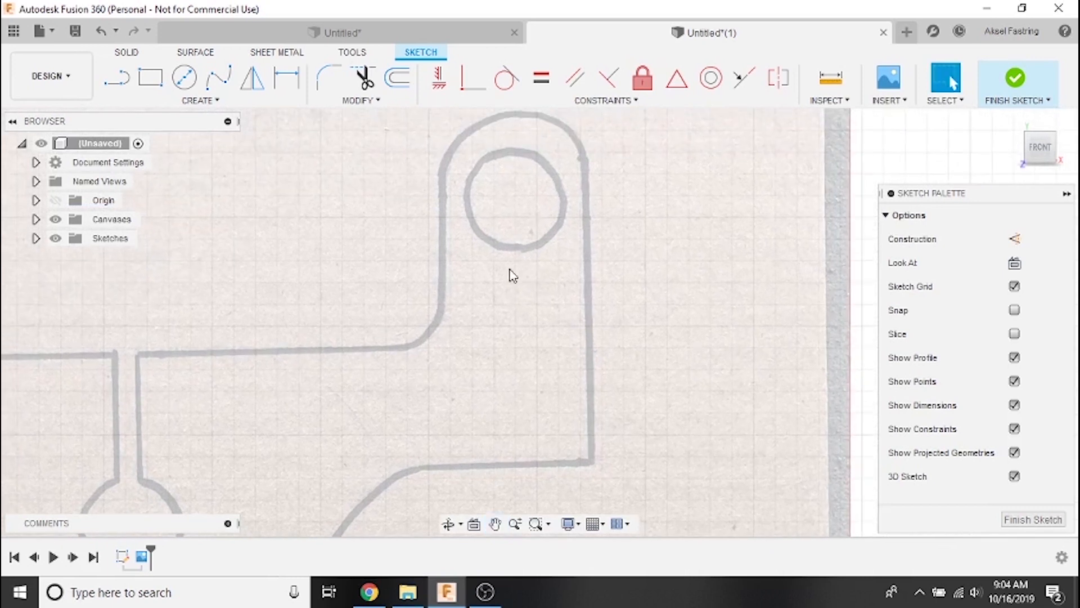
click(35, 219)
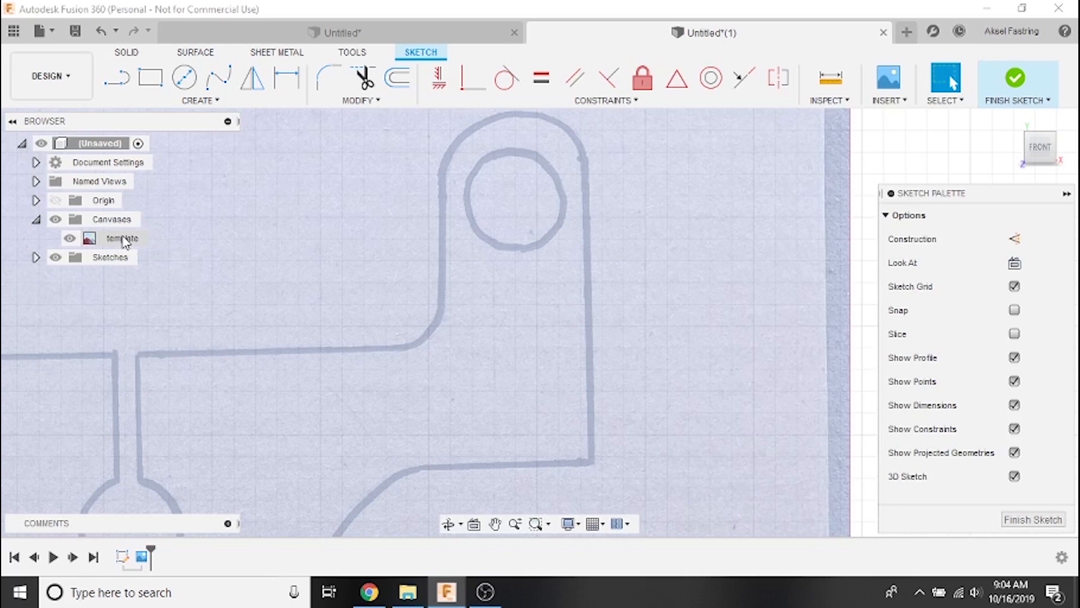
right_click(124, 241)
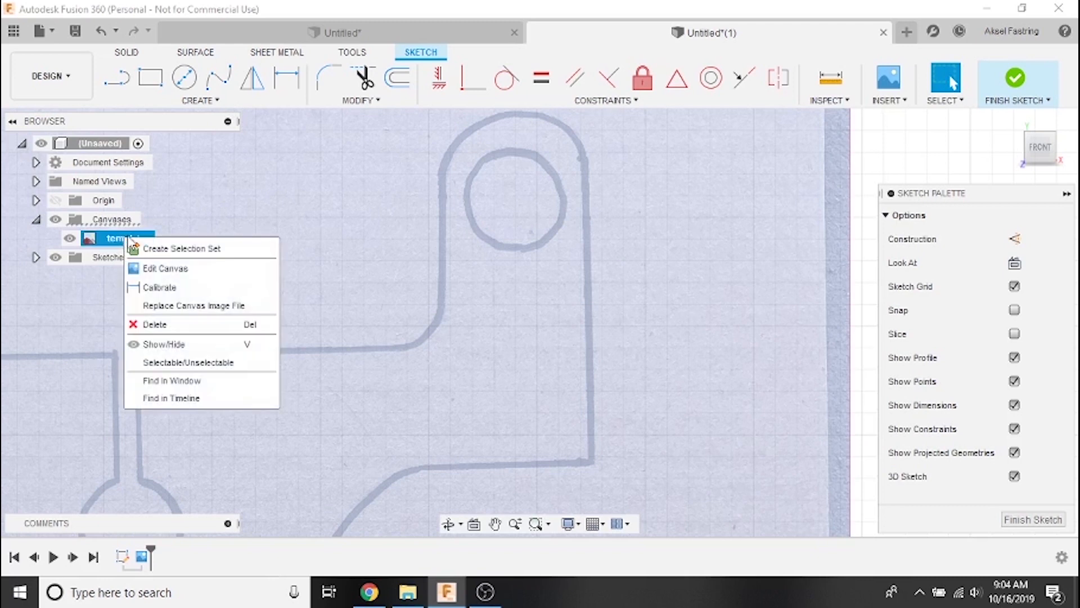
click(190, 288)
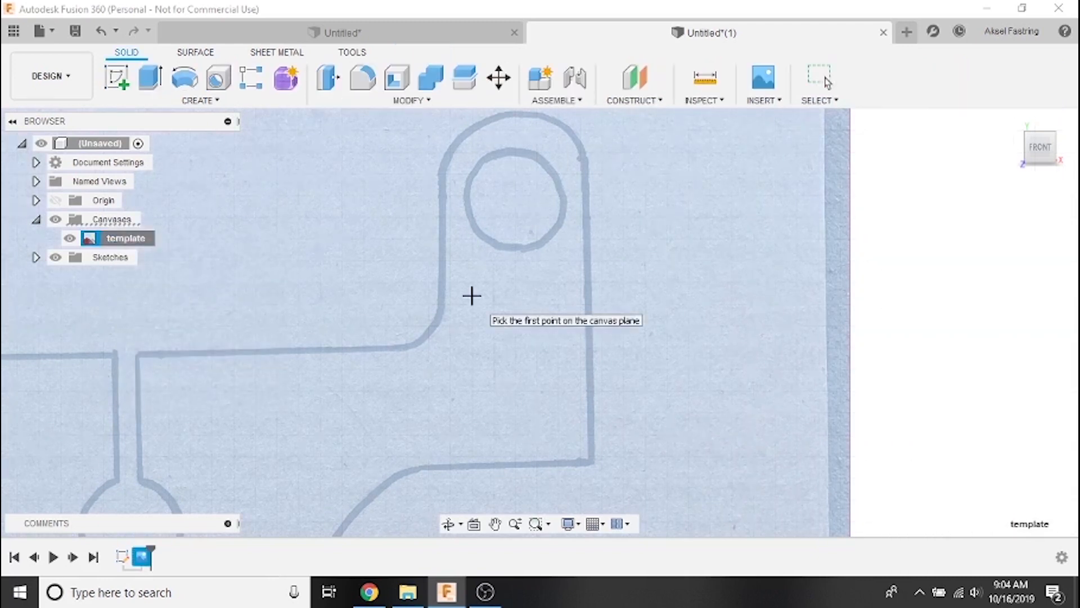
click(441, 284)
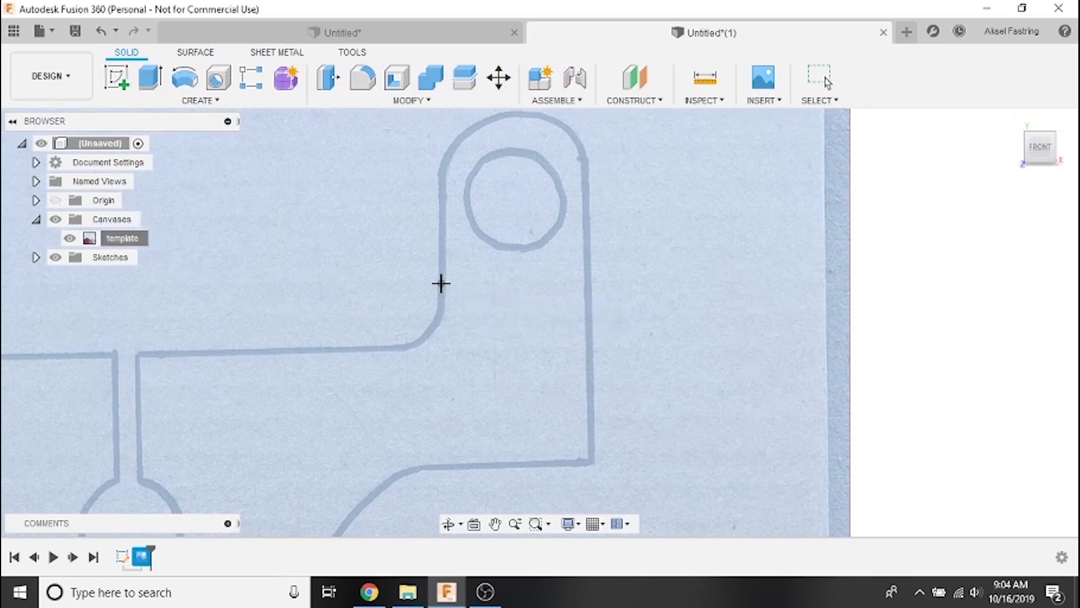
click(587, 283)
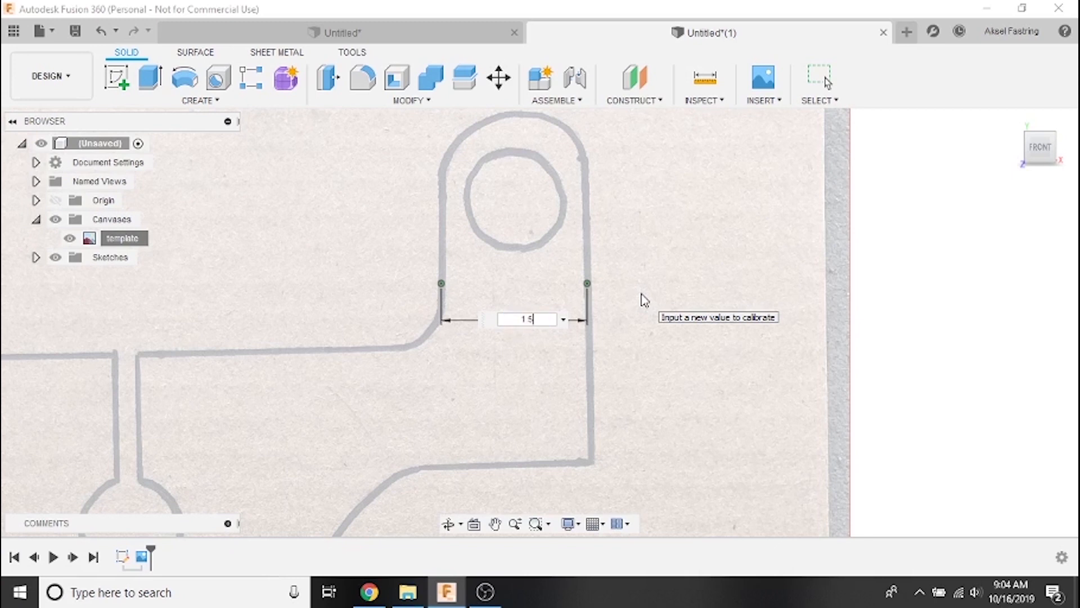
key(Return)
Trace connected lines from the upper slot's left corner along the raised edge, down, diagonally across the rounded corner and left along the arm
scroll(619, 294, down, 10)
scroll(551, 310, up, 2)
mouse_move(646, 267)
middle_down()
mouse_move(550, 311)
mouse_move(572, 275)
mouse_move(577, 283)
middle_up()
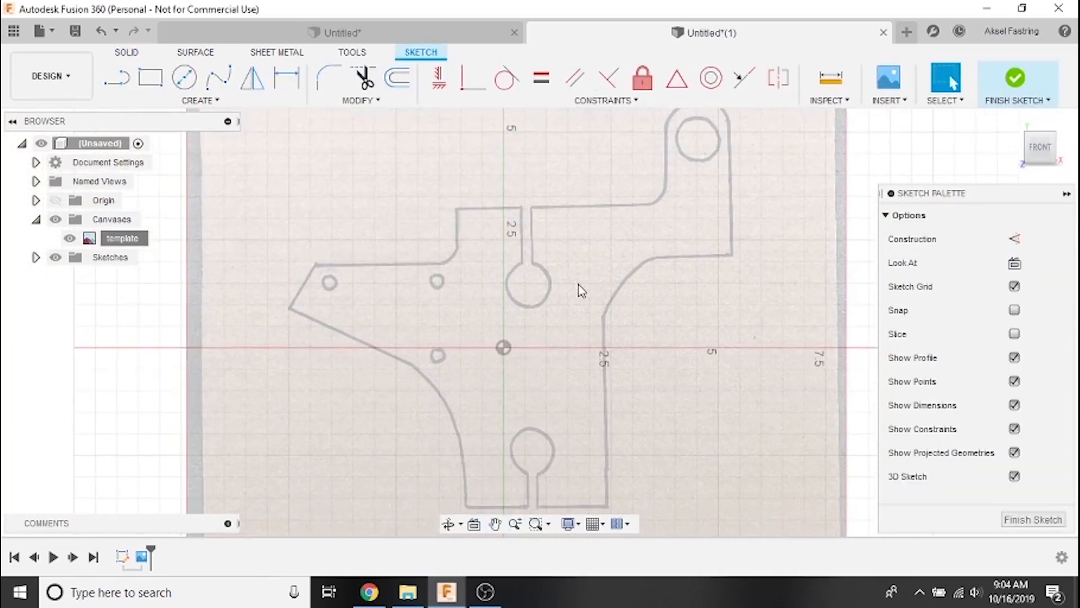
click(125, 81)
scroll(481, 208, up, 6)
click(662, 187)
click(398, 189)
click(397, 348)
click(332, 418)
click(63, 421)
right_click(69, 420)
click(165, 417)
scroll(438, 432, down, 2)
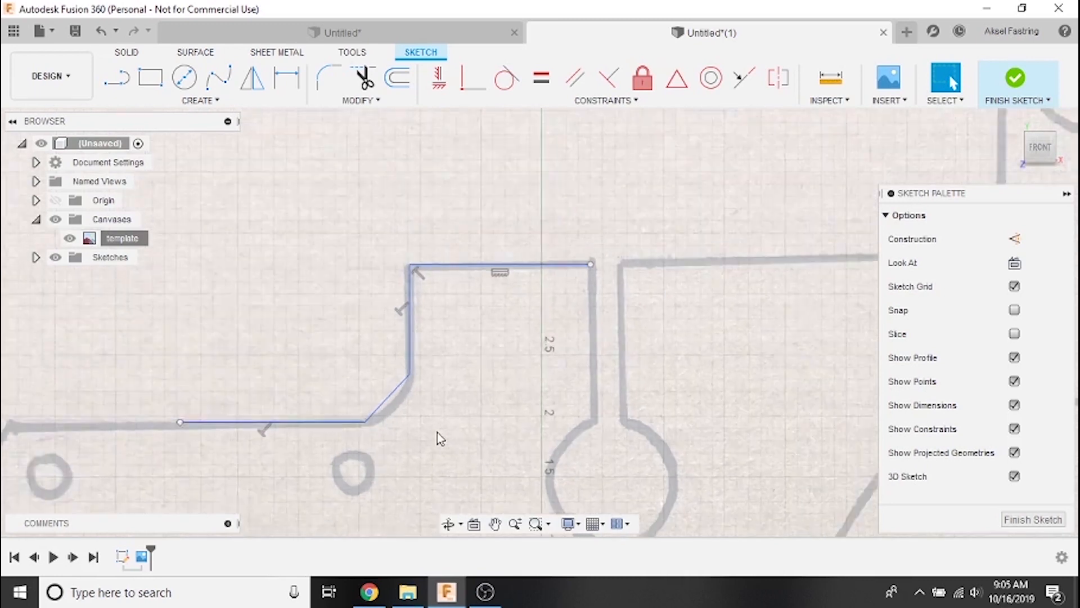
Start a fit point spline at the template's leftmost tip and trace the straight lower-left edge to where the curve begins
scroll(591, 357, down, 2)
middle_drag(591, 356, 374, 302)
click(197, 101)
mouse_move(151, 243)
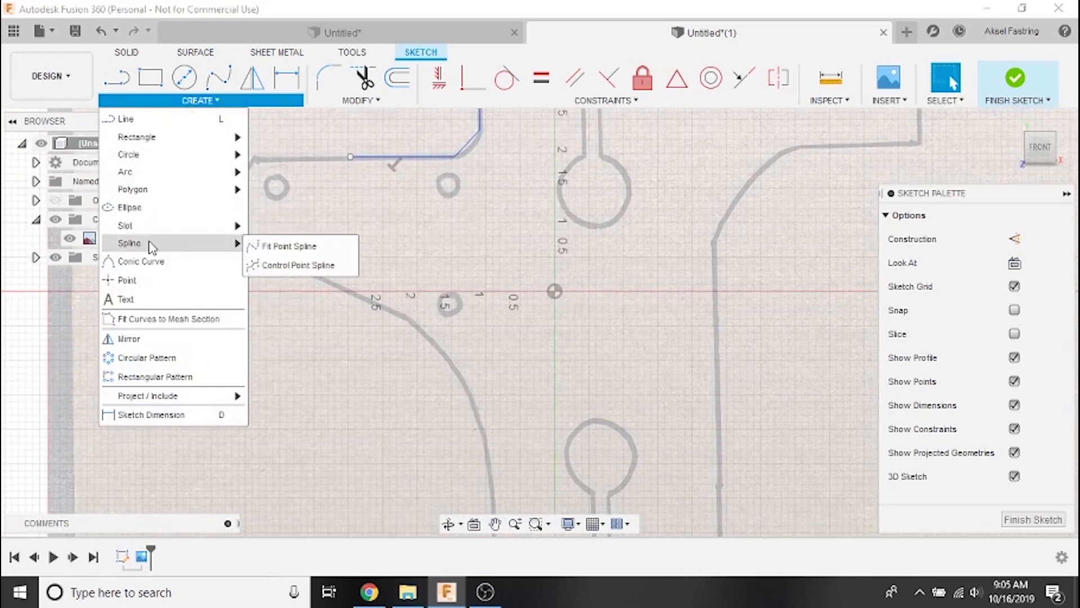
click(297, 253)
scroll(239, 262, up, 4)
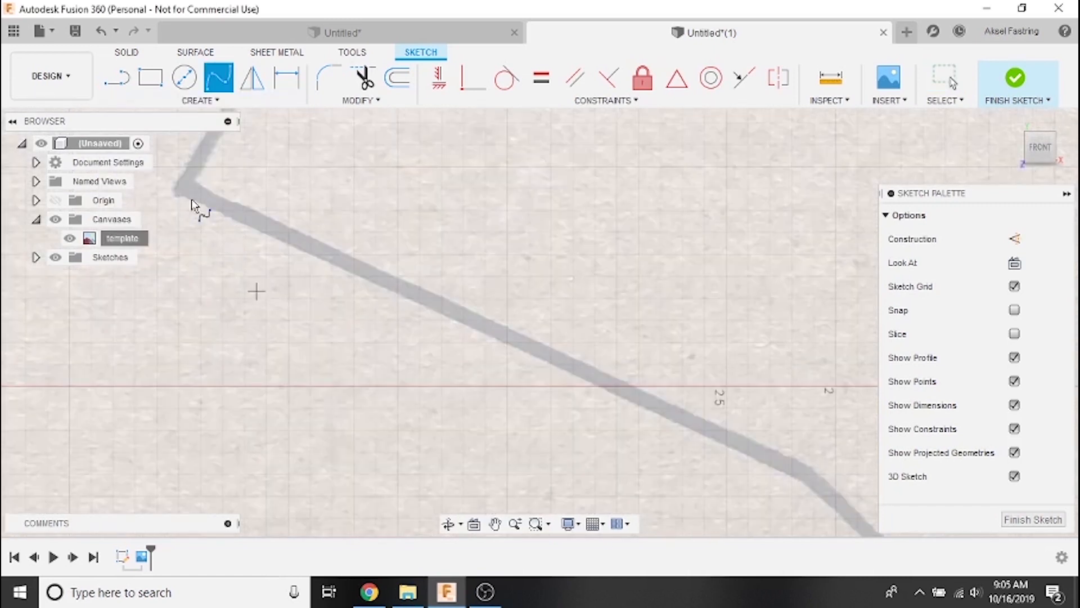
scroll(222, 249, up, 3)
middle_drag(222, 249, 405, 355)
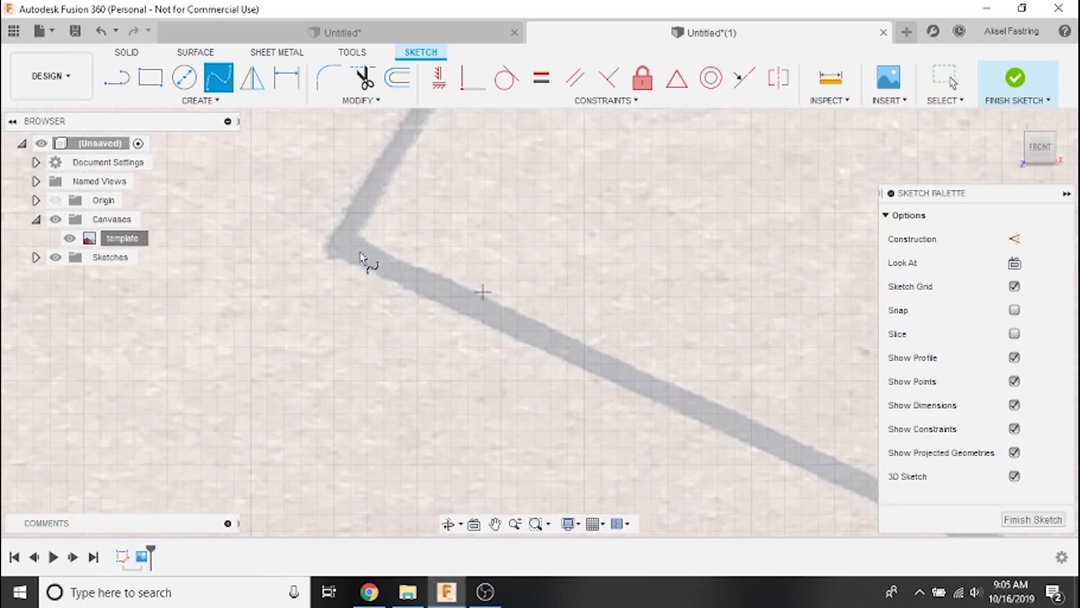
click(585, 366)
middle_drag(585, 366, 318, 155)
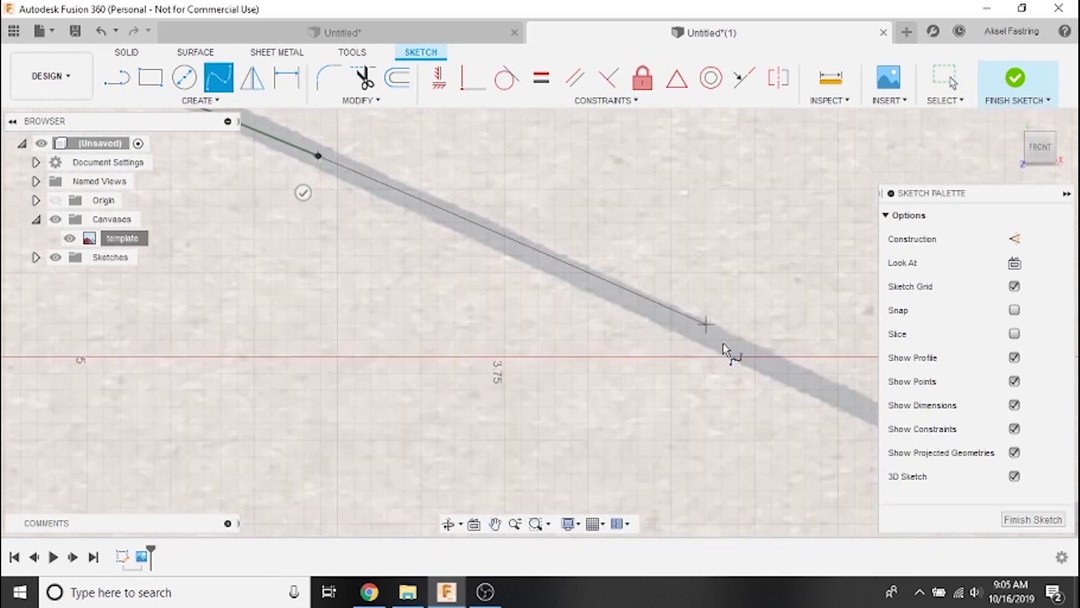
click(740, 357)
middle_drag(740, 357, 369, 150)
click(690, 298)
middle_drag(690, 298, 444, 109)
Continue the fit point spline around the concave curve down to the template's bottom-left corner and finish it
click(615, 295)
click(736, 498)
middle_drag(736, 498, 544, 114)
click(631, 501)
middle_drag(631, 500, 629, 115)
click(648, 411)
scroll(648, 400, down, 6)
scroll(647, 377, down, 1)
mouse_move(776, 332)
middle_down()
mouse_move(706, 395)
mouse_move(594, 395)
middle_up()
key(Escape)
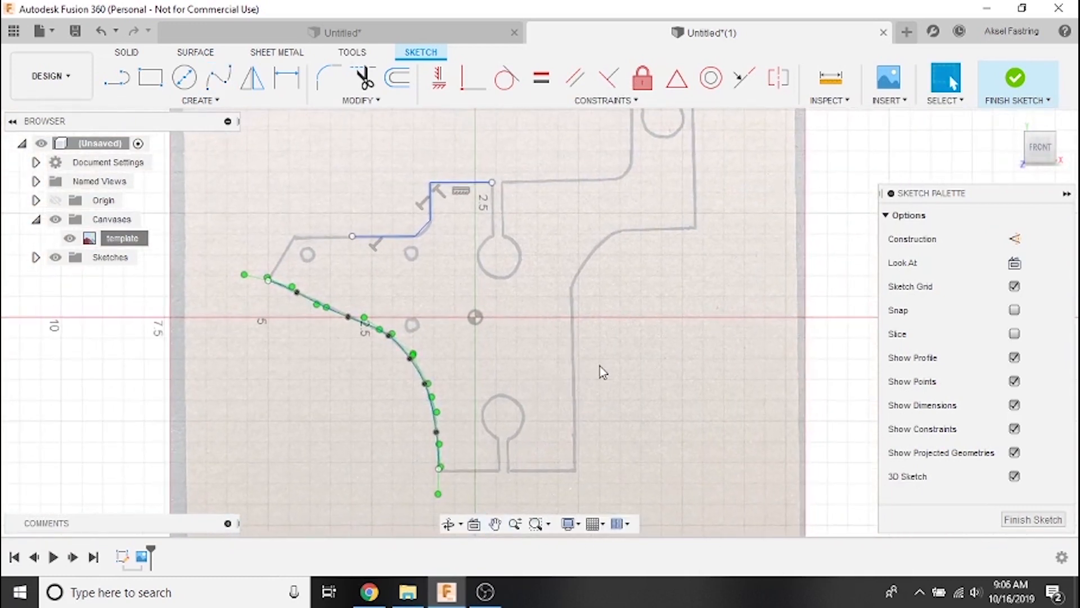